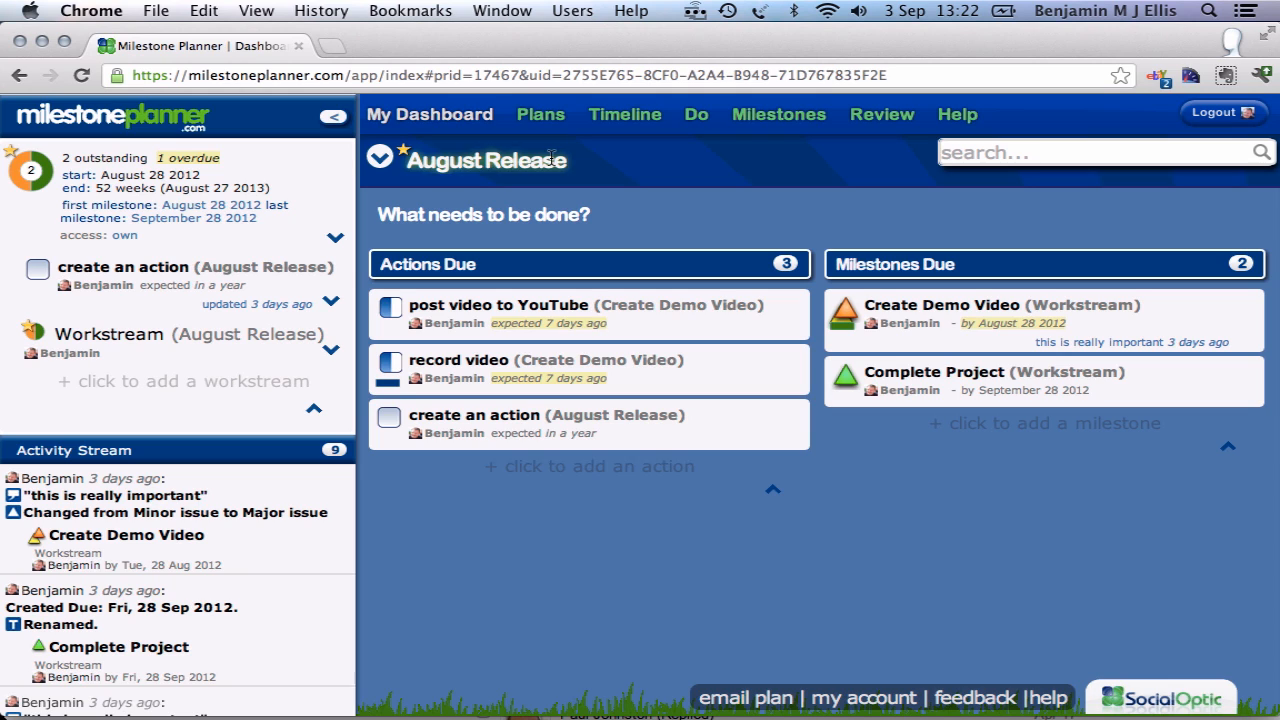
Step: Rename the August Release plan to "August Release plan"
click(570, 160)
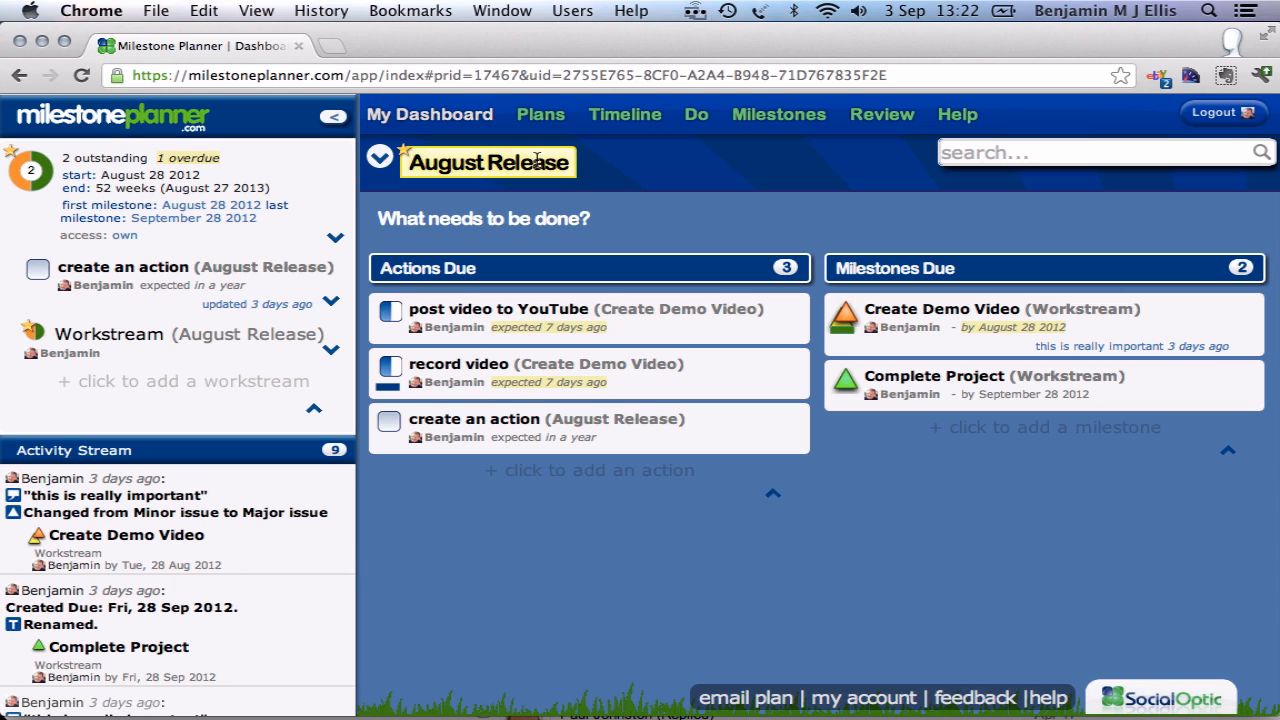
text(Schedule)
key(BackSpace)
key(BackSpace)
key(BackSpace)
key(BackSpace)
key(BackSpace)
key(BackSpace)
key(BackSpace)
key(BackSpace)
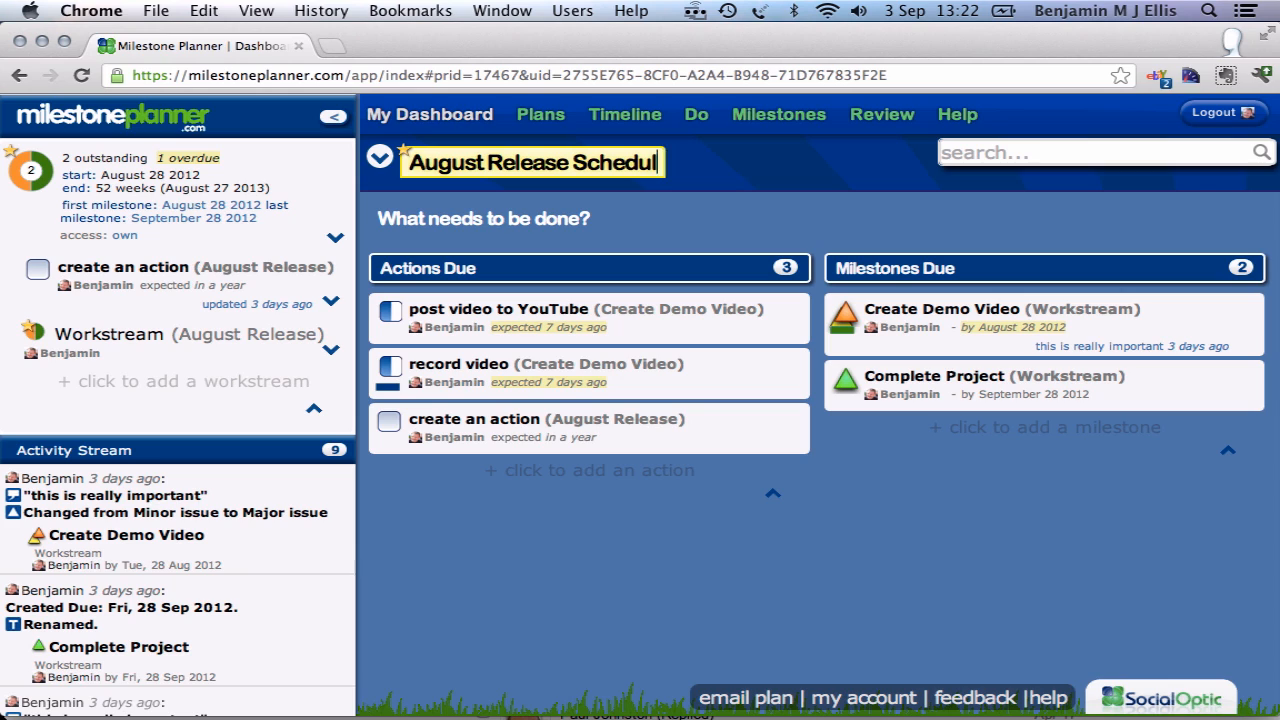
text(plan)
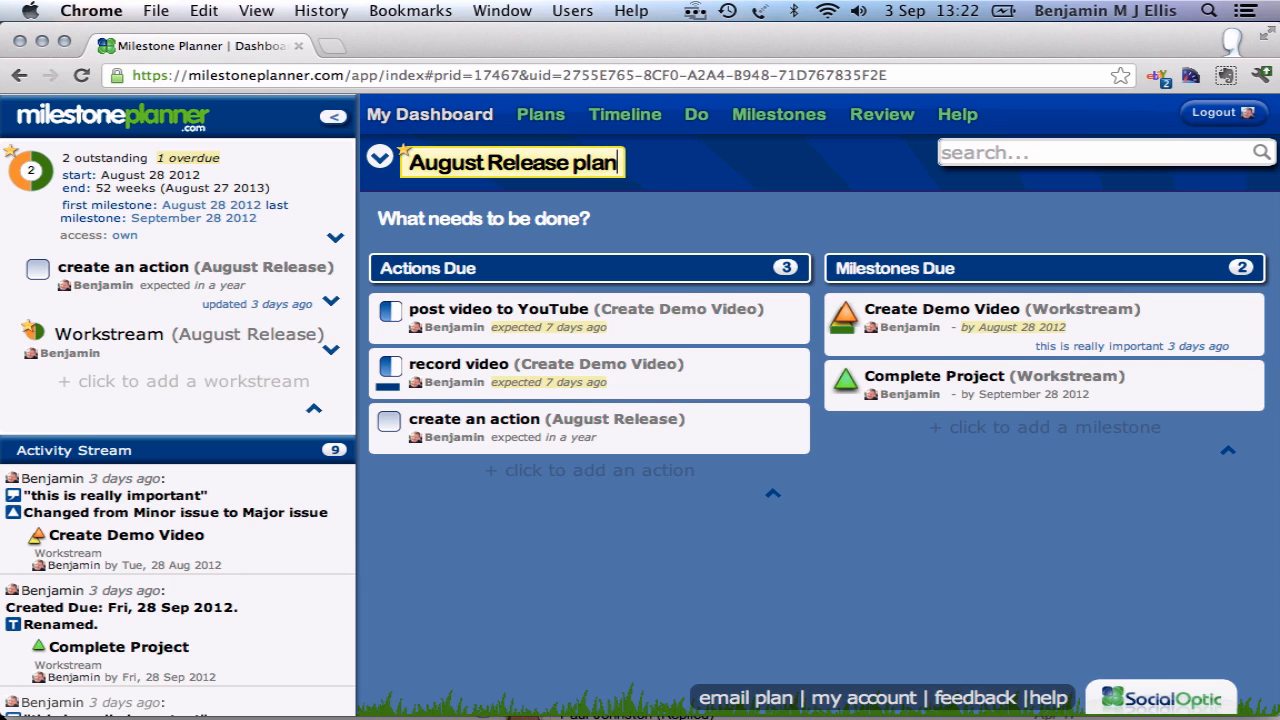
key(Return)
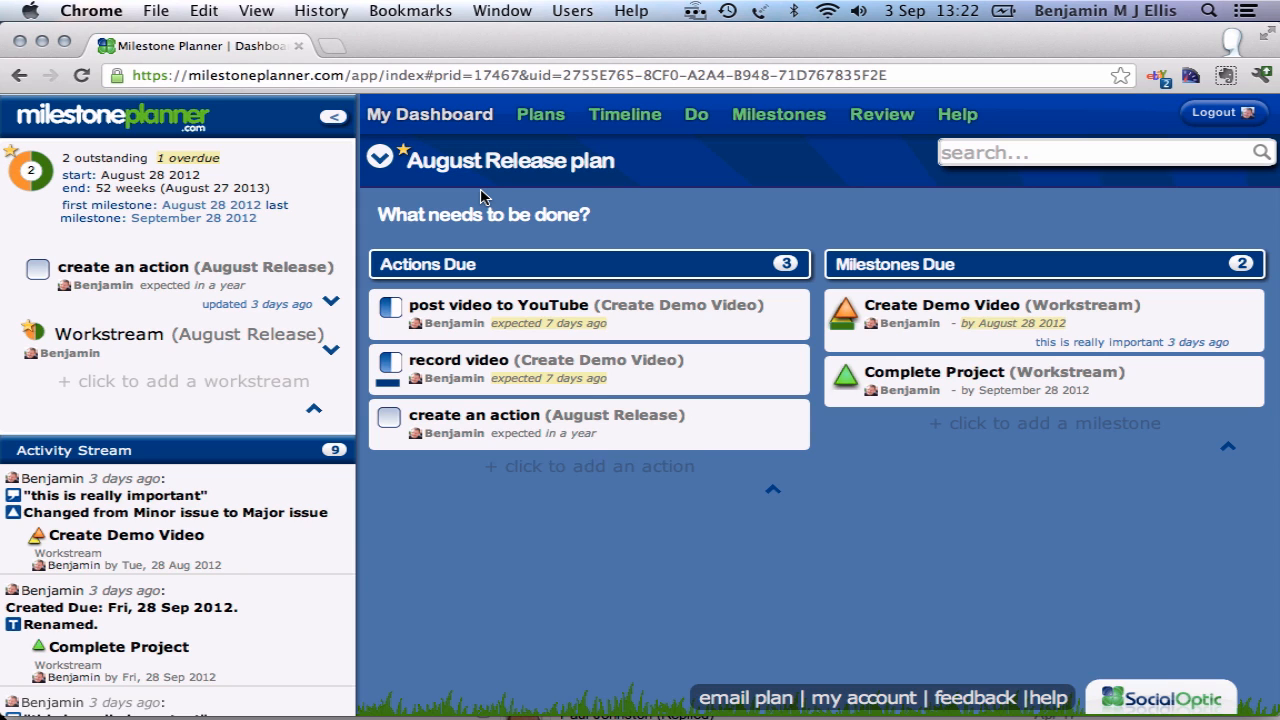
Step: Look through the list of plans, expand the August Release plan's details, and return to the plan's dashboard
click(381, 160)
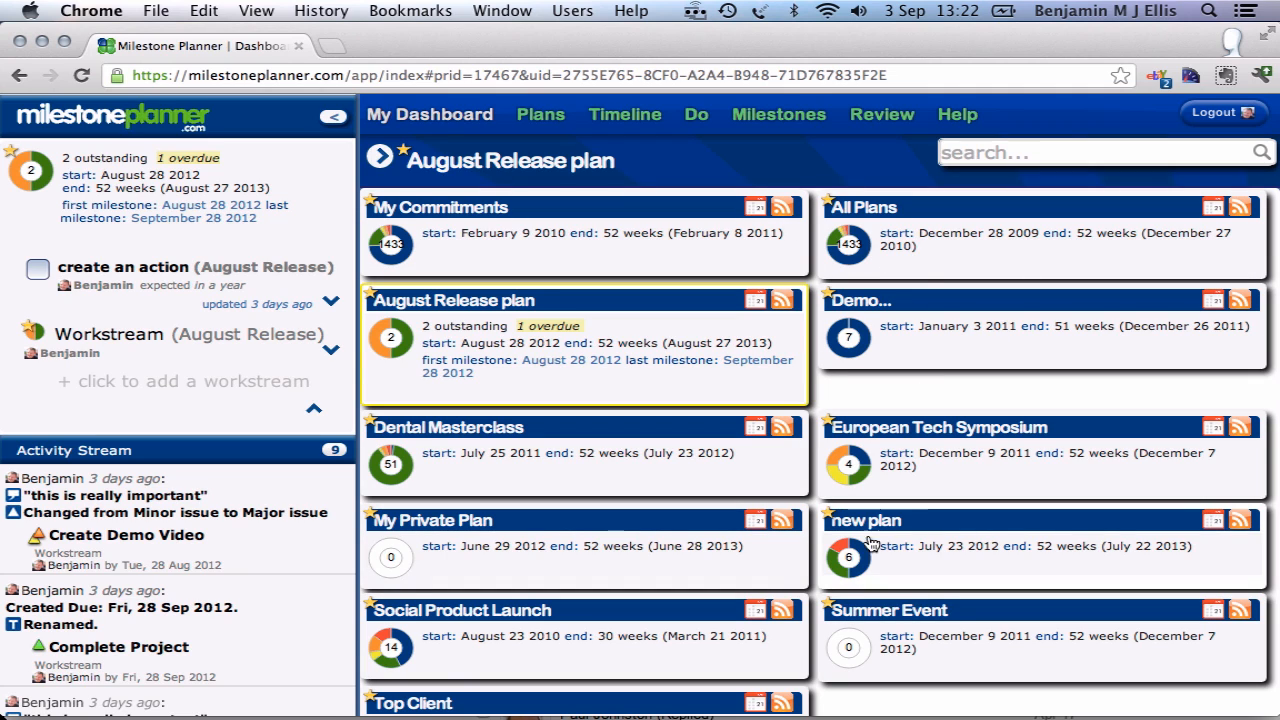
mouse_move(858, 558)
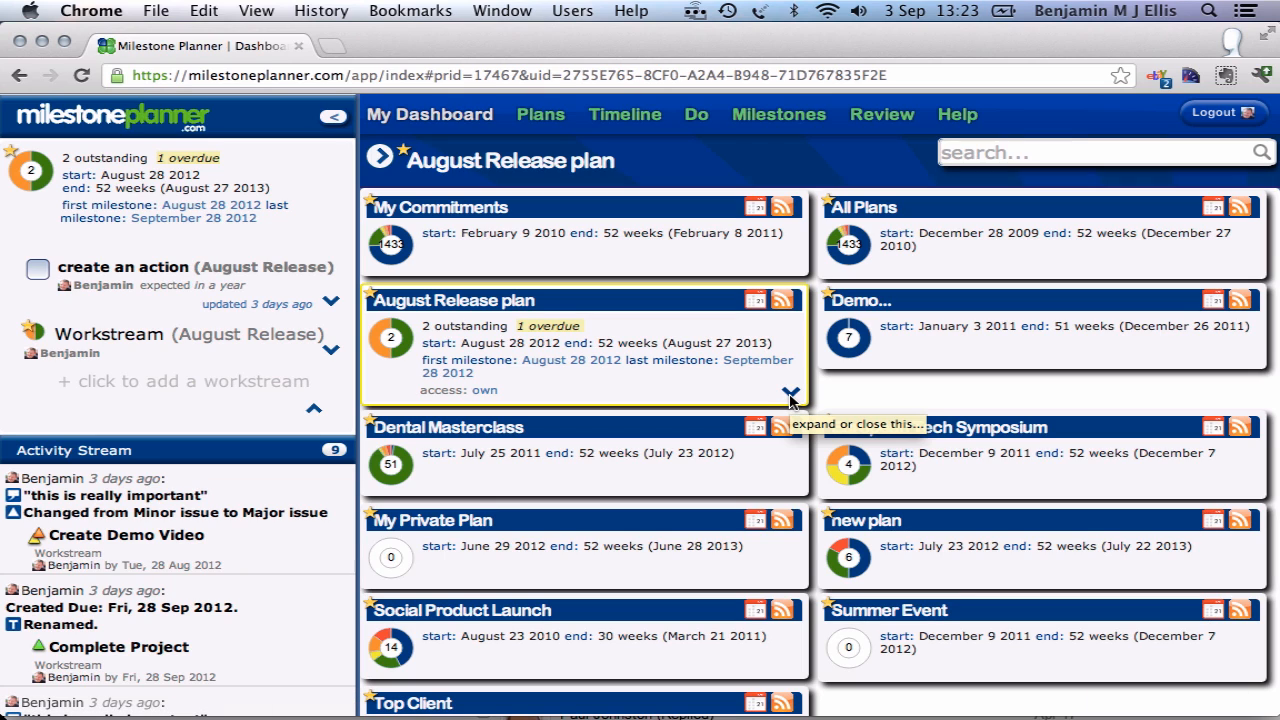
click(790, 395)
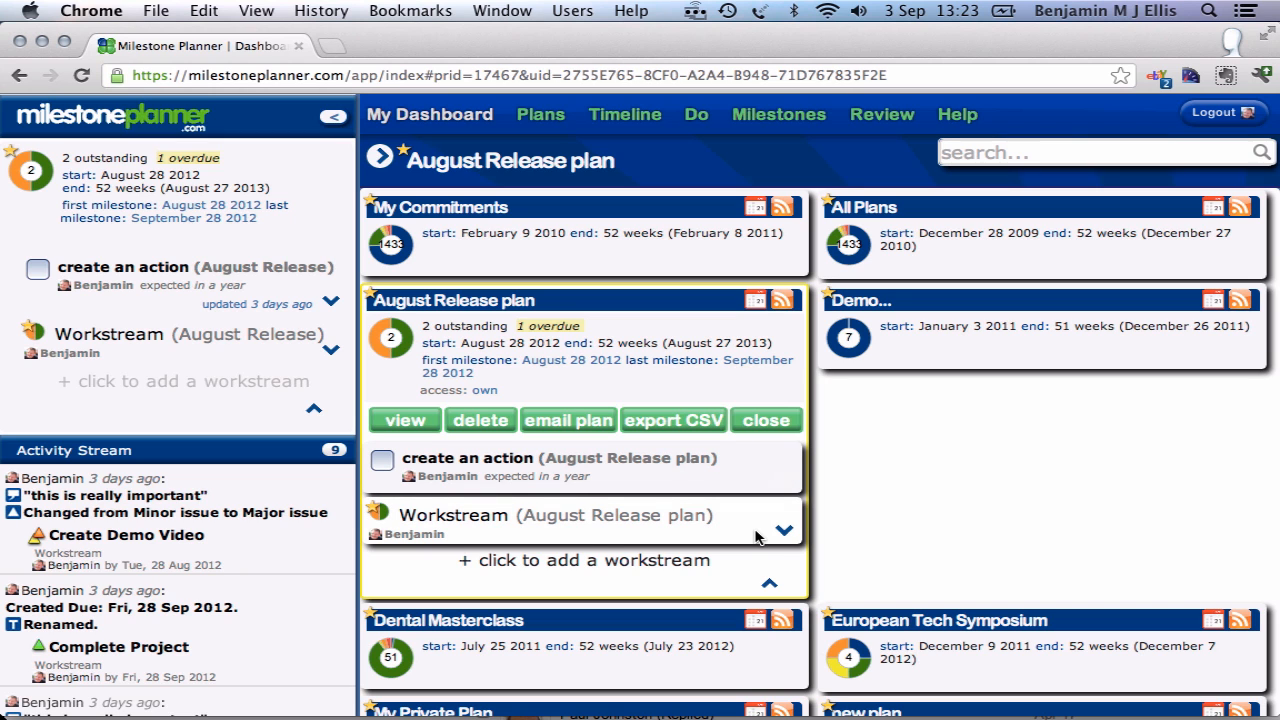
click(382, 164)
click(380, 158)
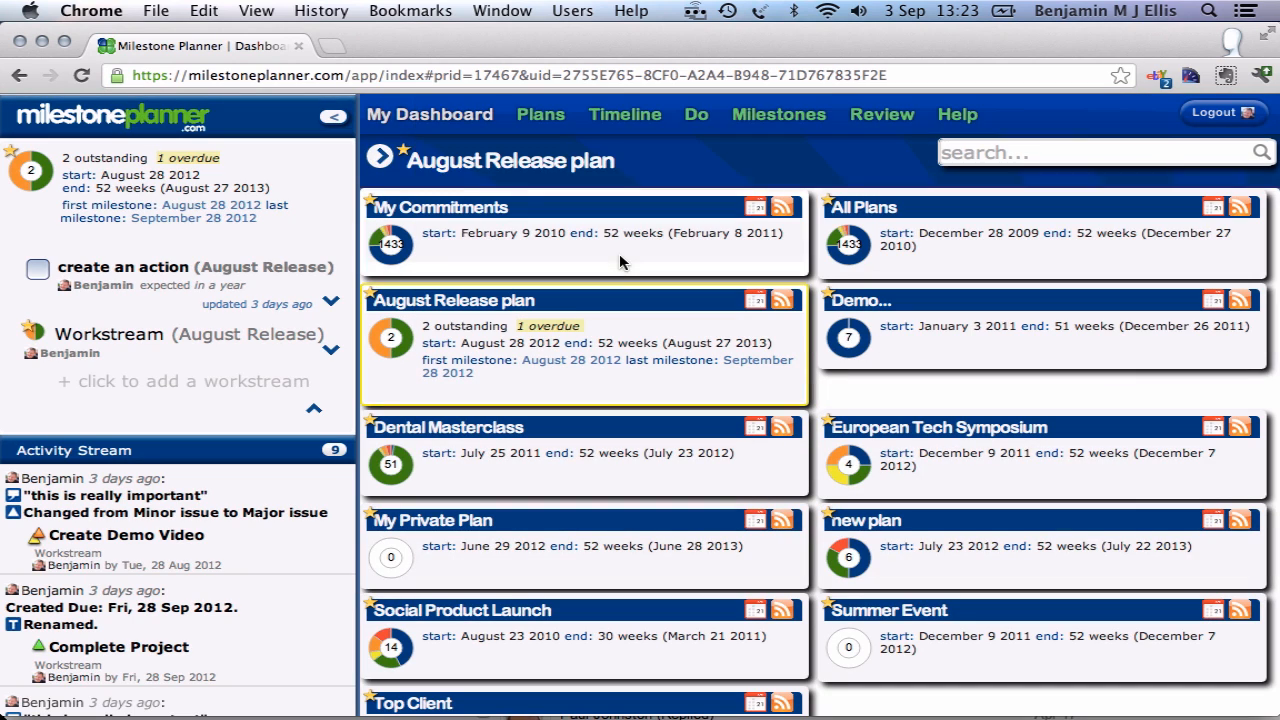
click(380, 160)
click(380, 160)
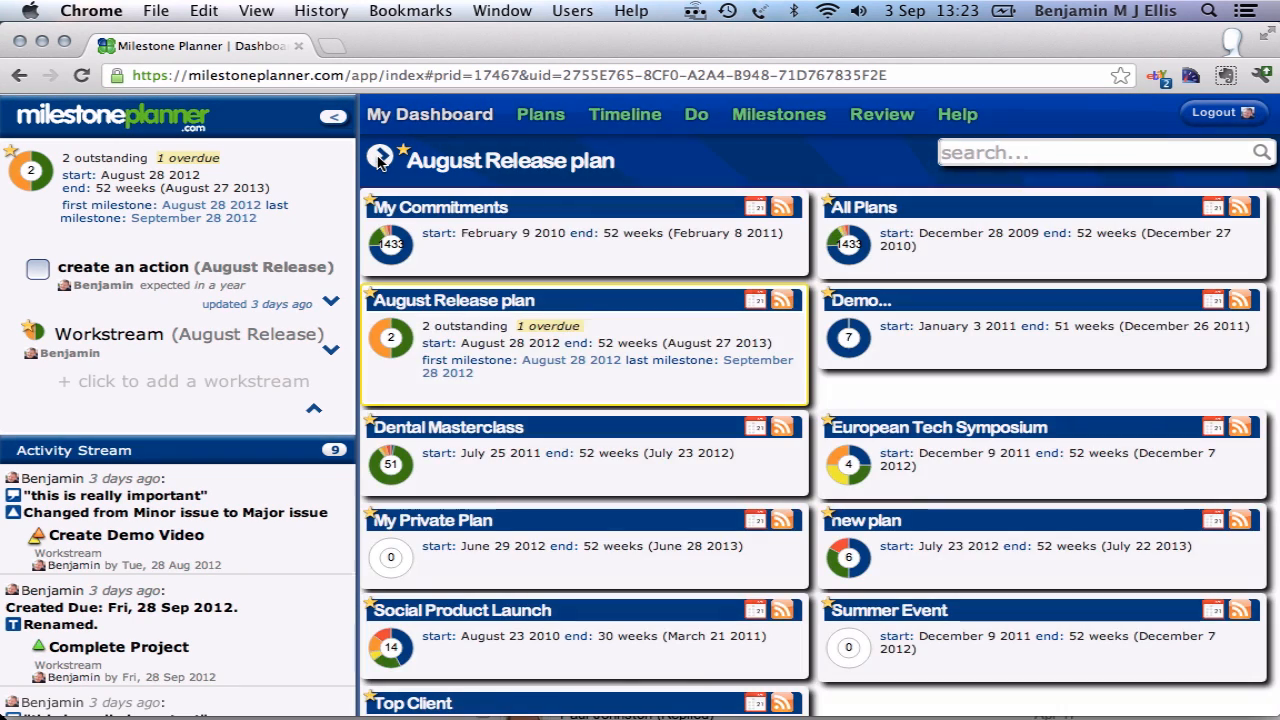
click(380, 160)
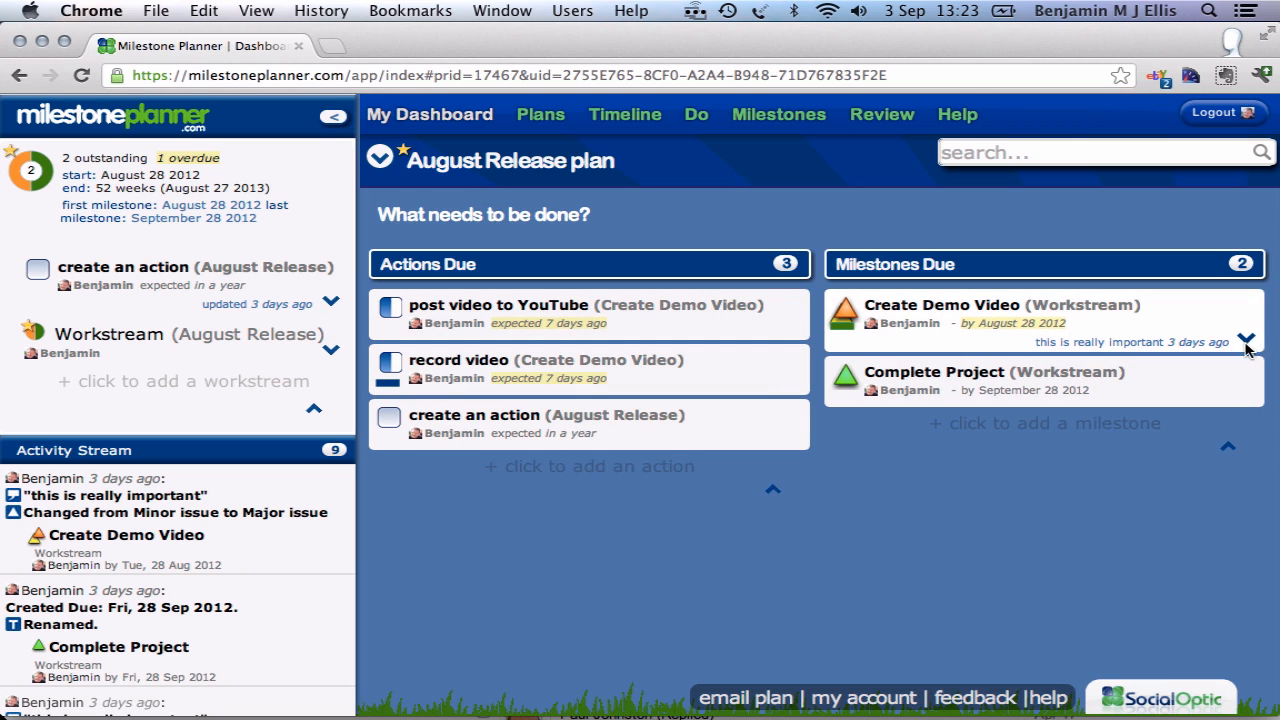
Step: Expand the Create Demo Video milestone and mark it as completed, toggling it to not done and back to done
click(1246, 342)
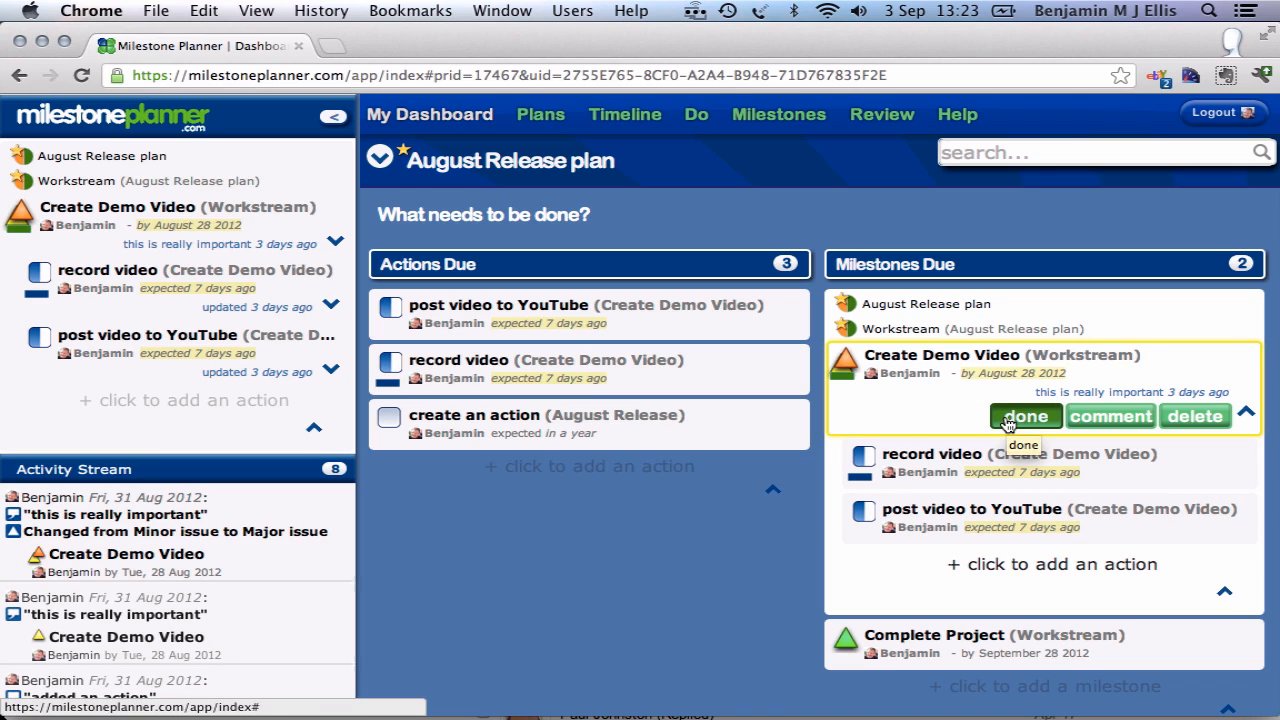
click(848, 362)
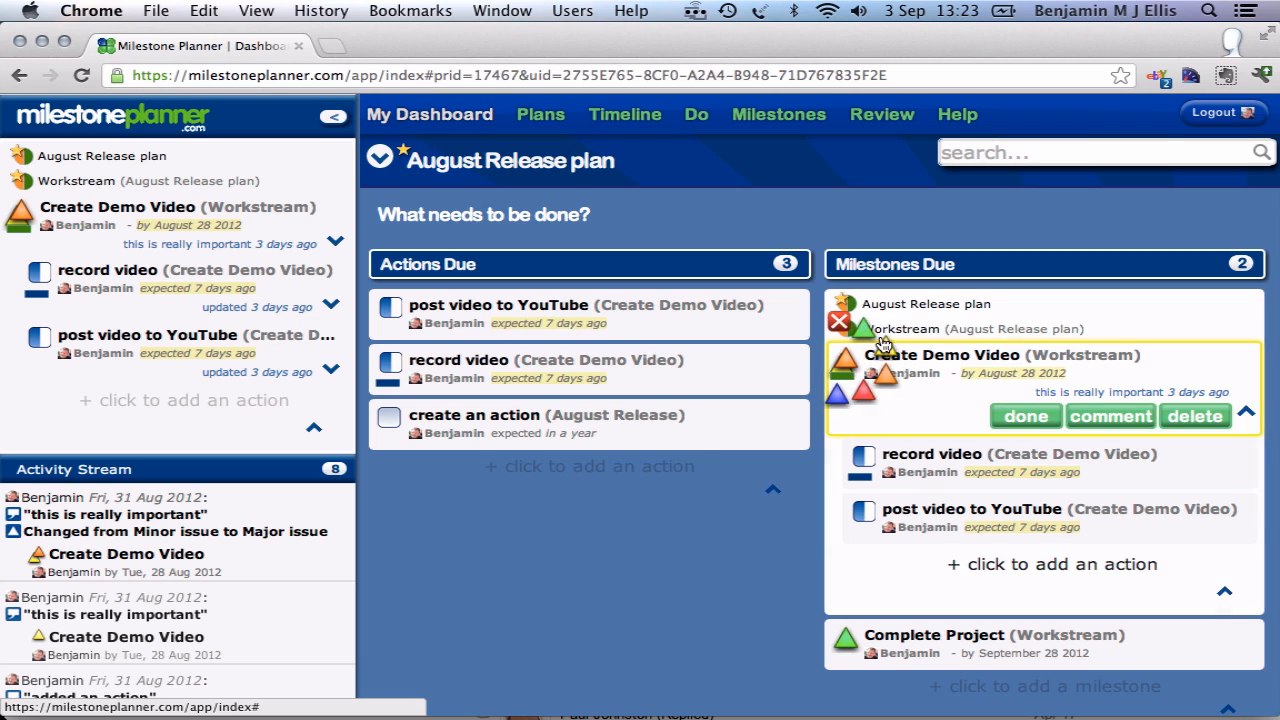
click(837, 399)
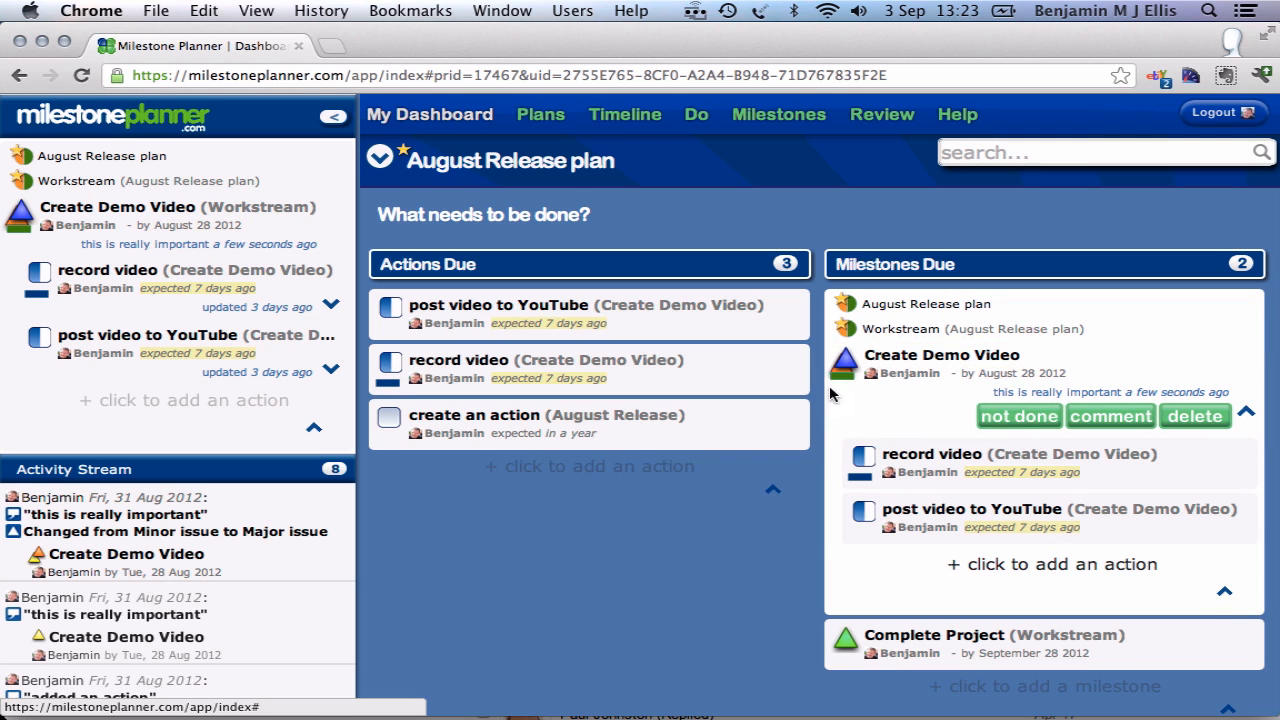
click(1025, 418)
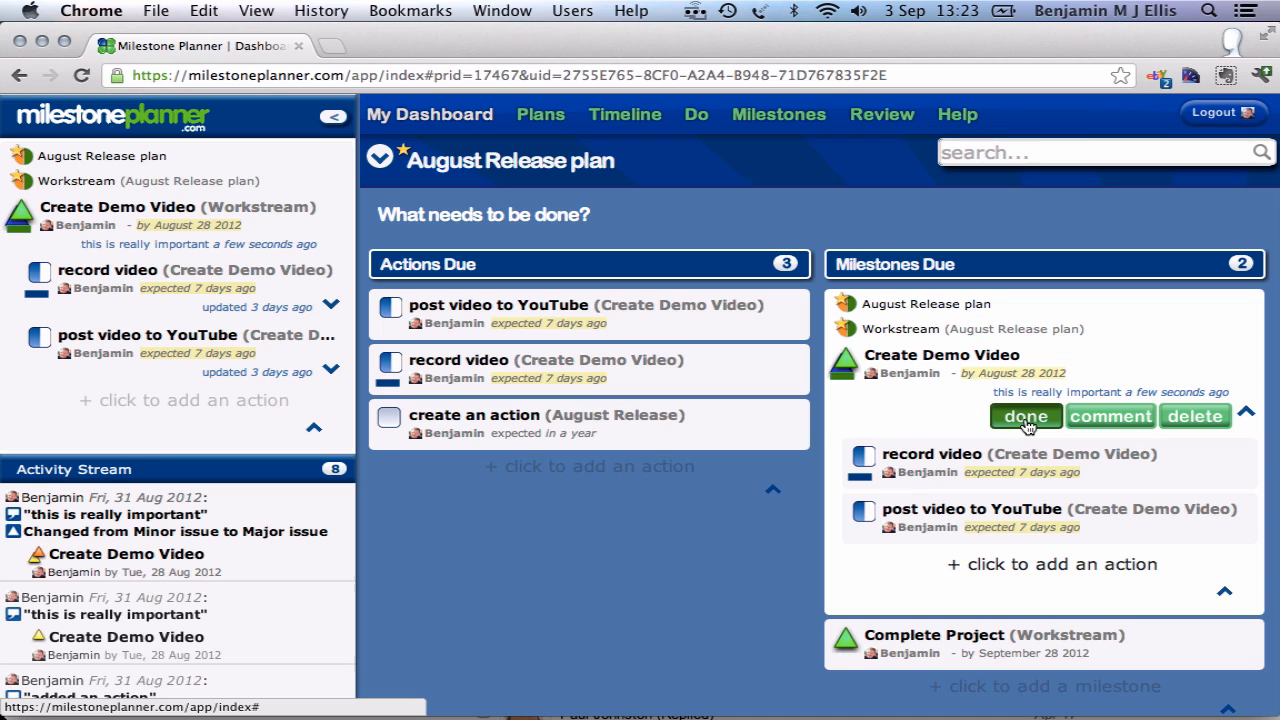
click(1025, 417)
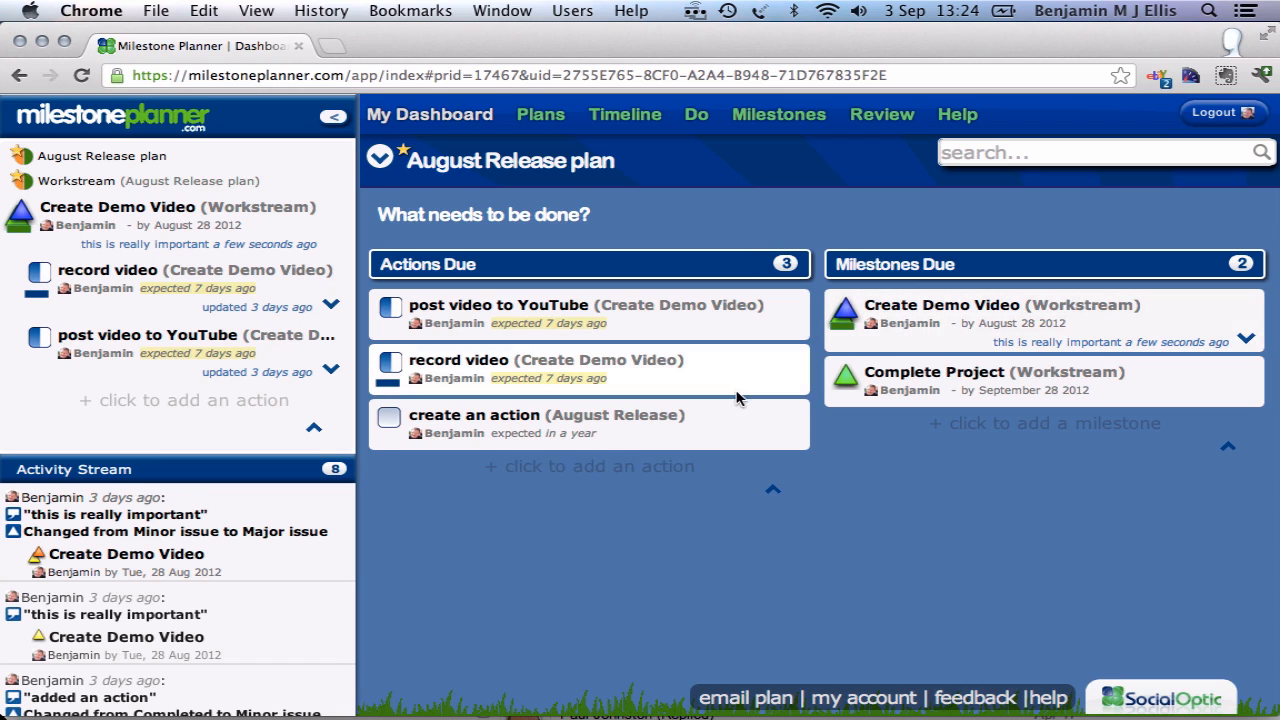
Step: Expand the "record video" action and check its completed sub-action, hiding it again
click(790, 382)
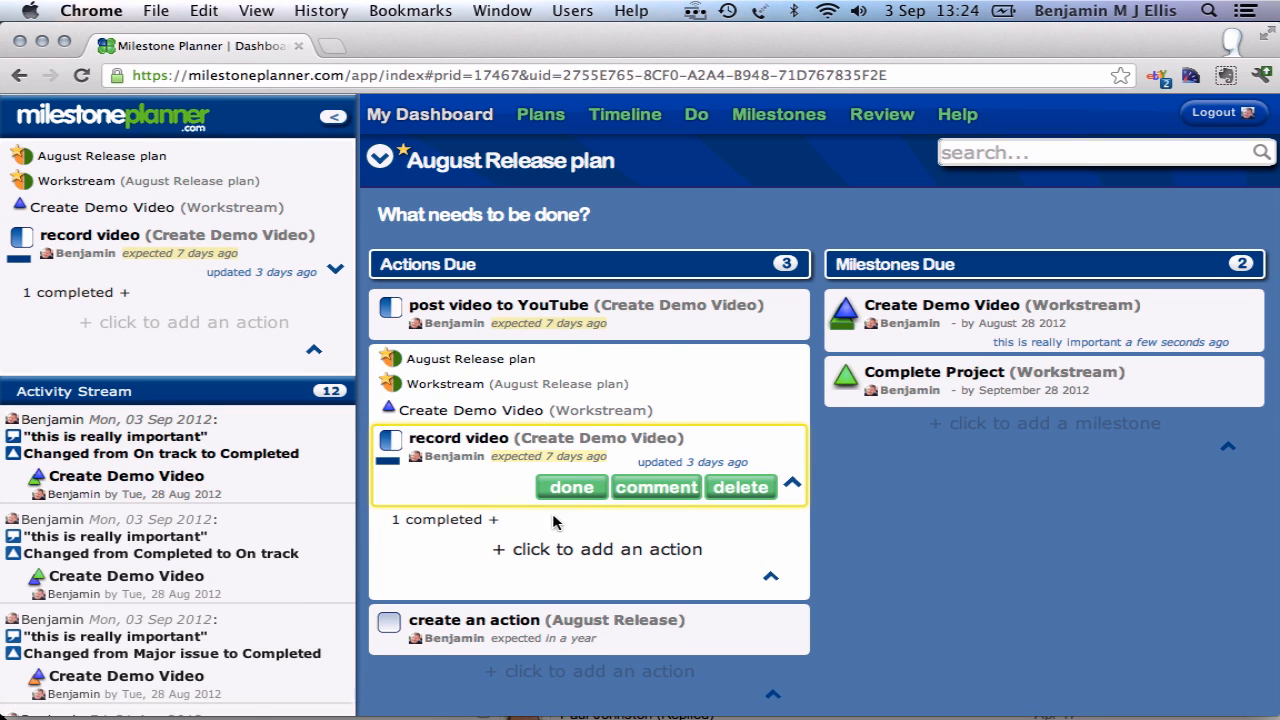
click(447, 520)
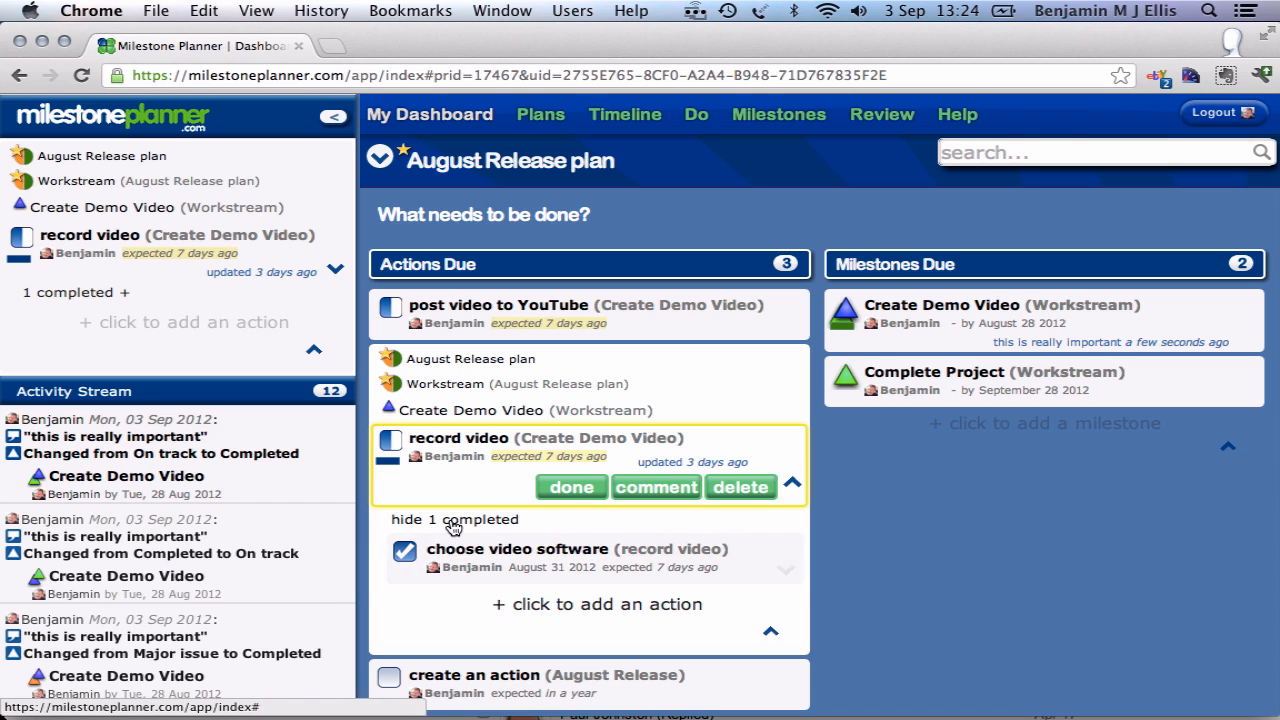
click(453, 520)
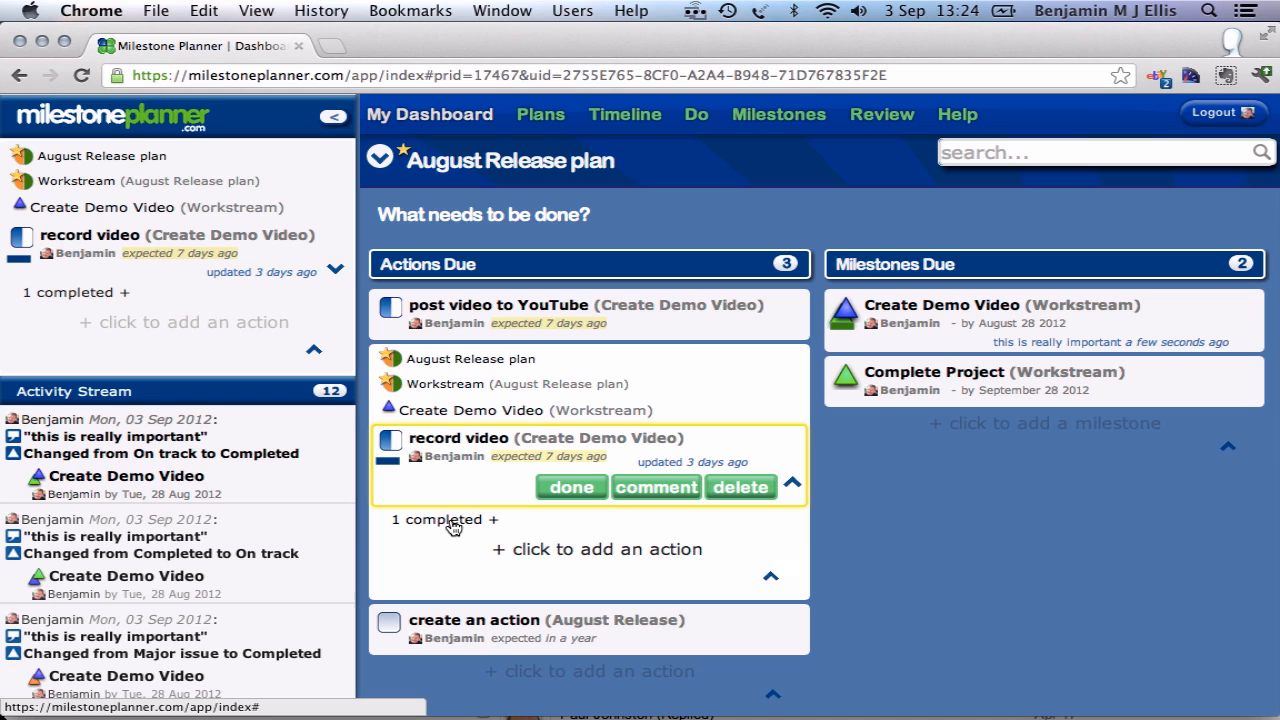
Step: Add the sub-actions "set up the recording" and "do the recording" under the "record video" action
click(558, 549)
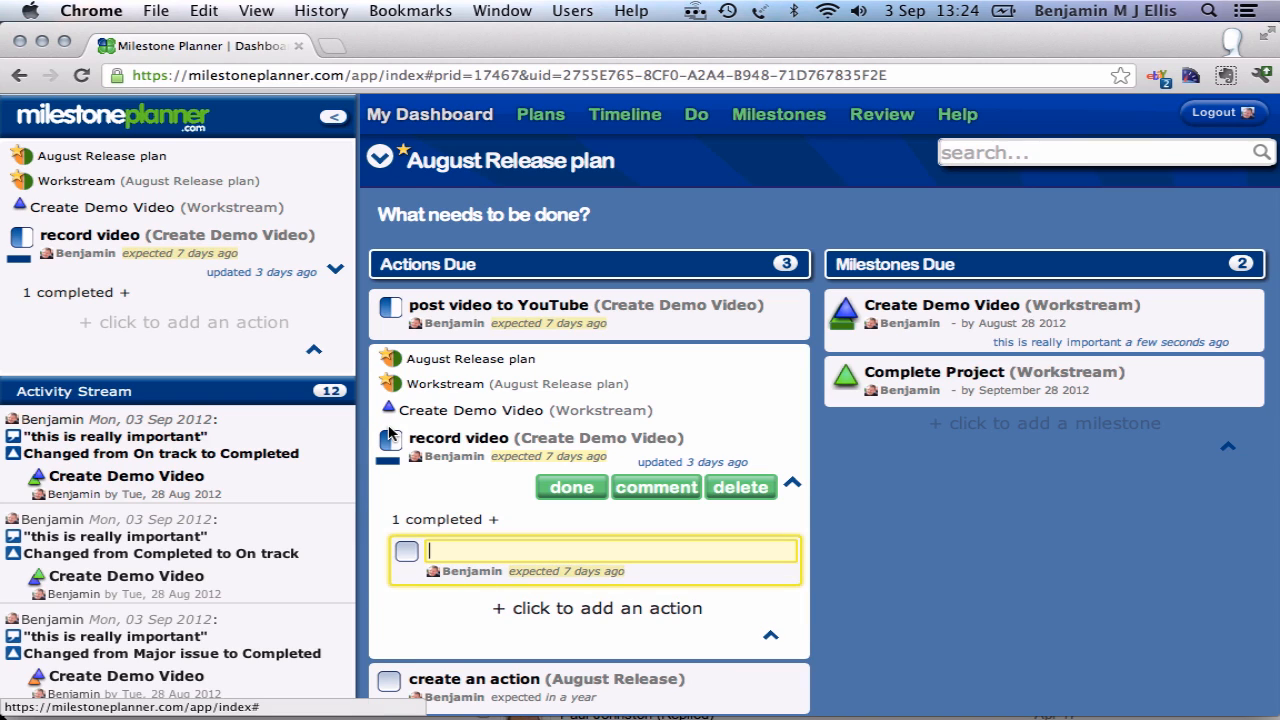
click(481, 549)
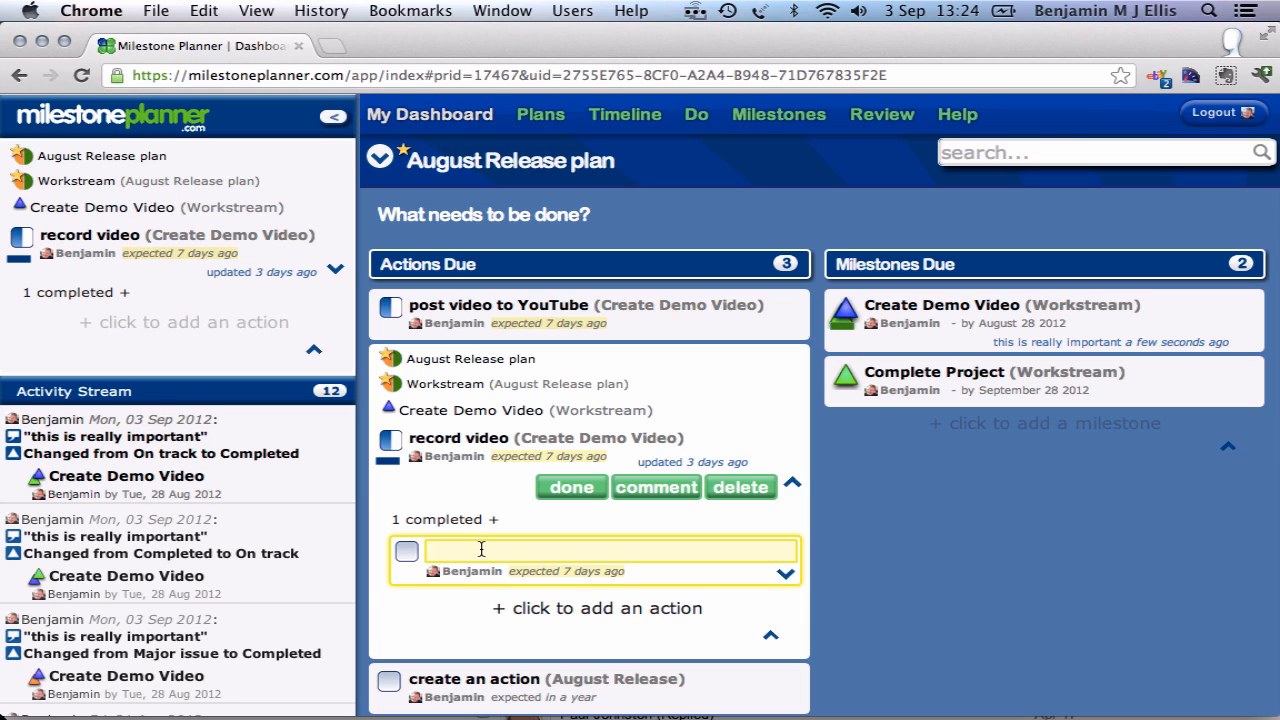
text(set up the recording)
key(Return)
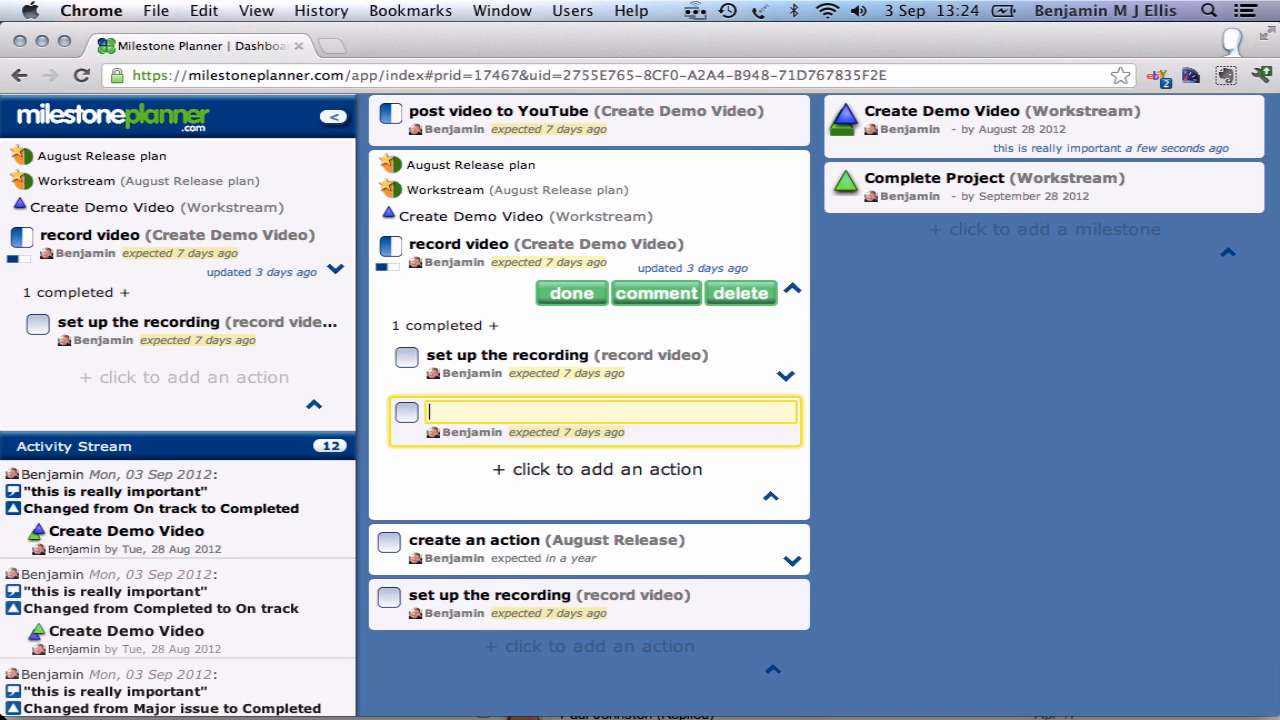
text(do the recording)
key(Return)
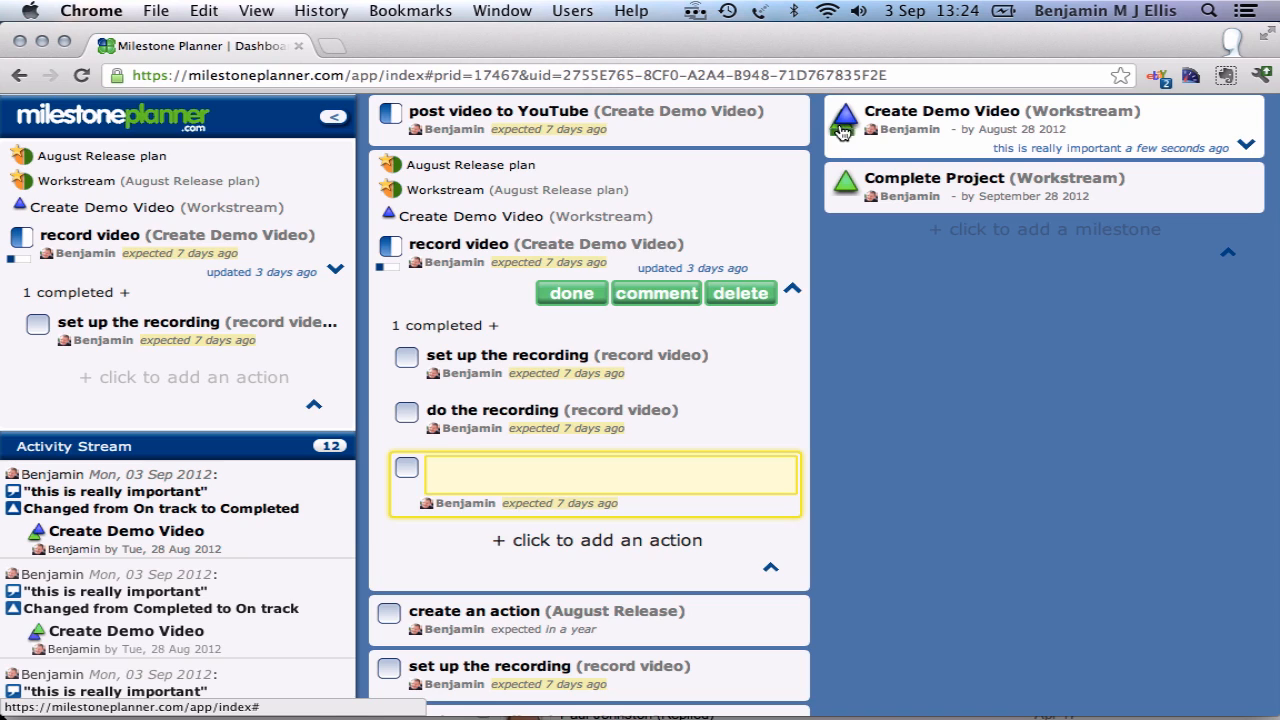
Step: Set "set up the recording" to in progress, mark "do the recording" as completed, and collapse the "record video" action
click(407, 361)
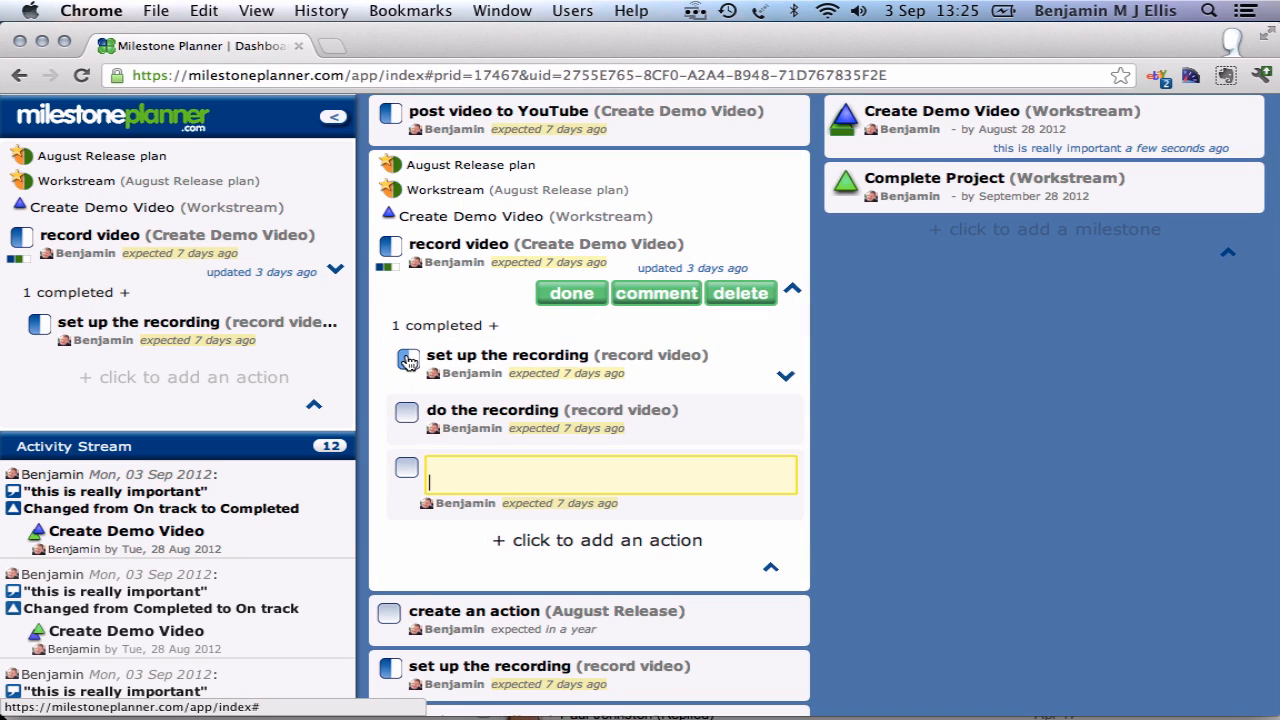
click(407, 416)
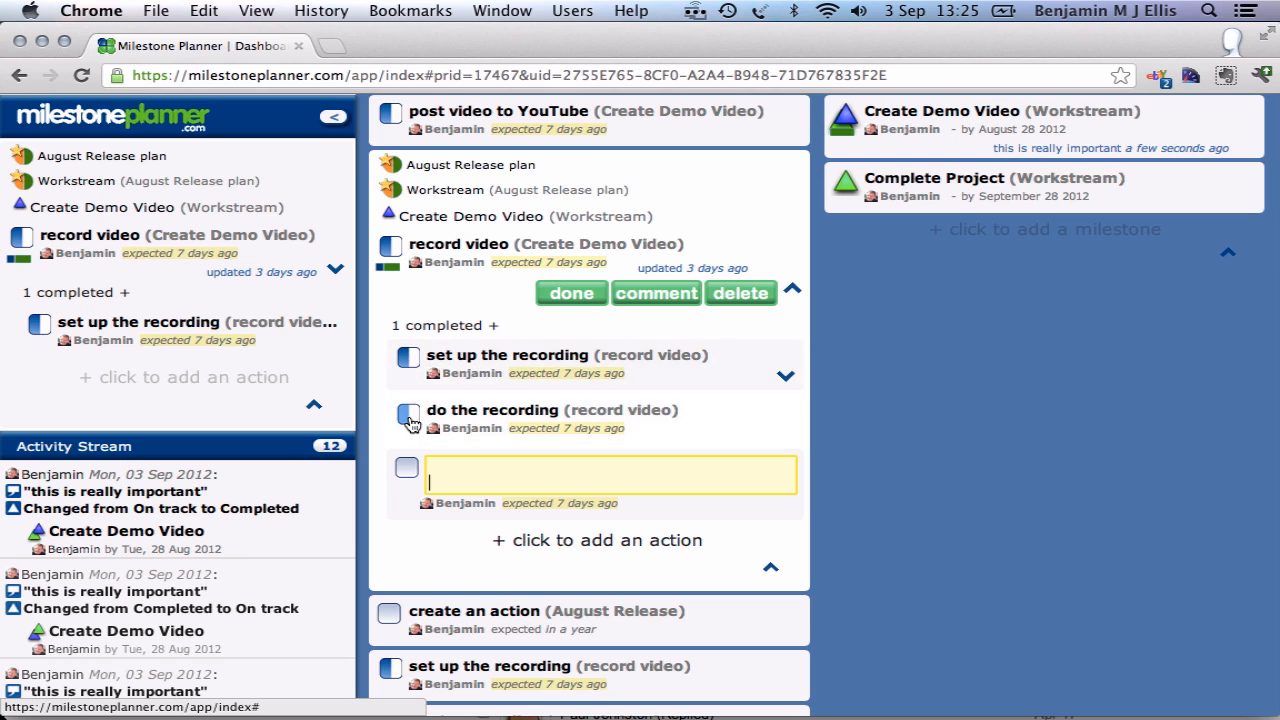
click(408, 419)
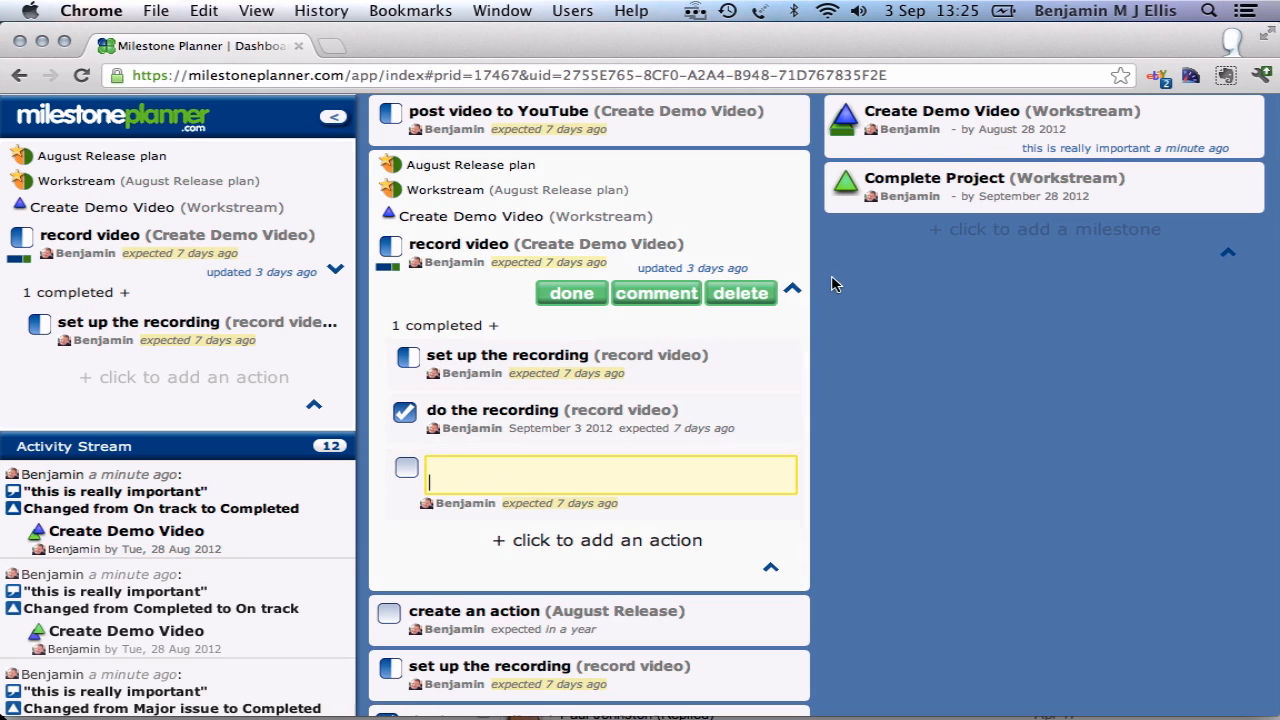
click(791, 289)
scroll(418, 343, up, 3)
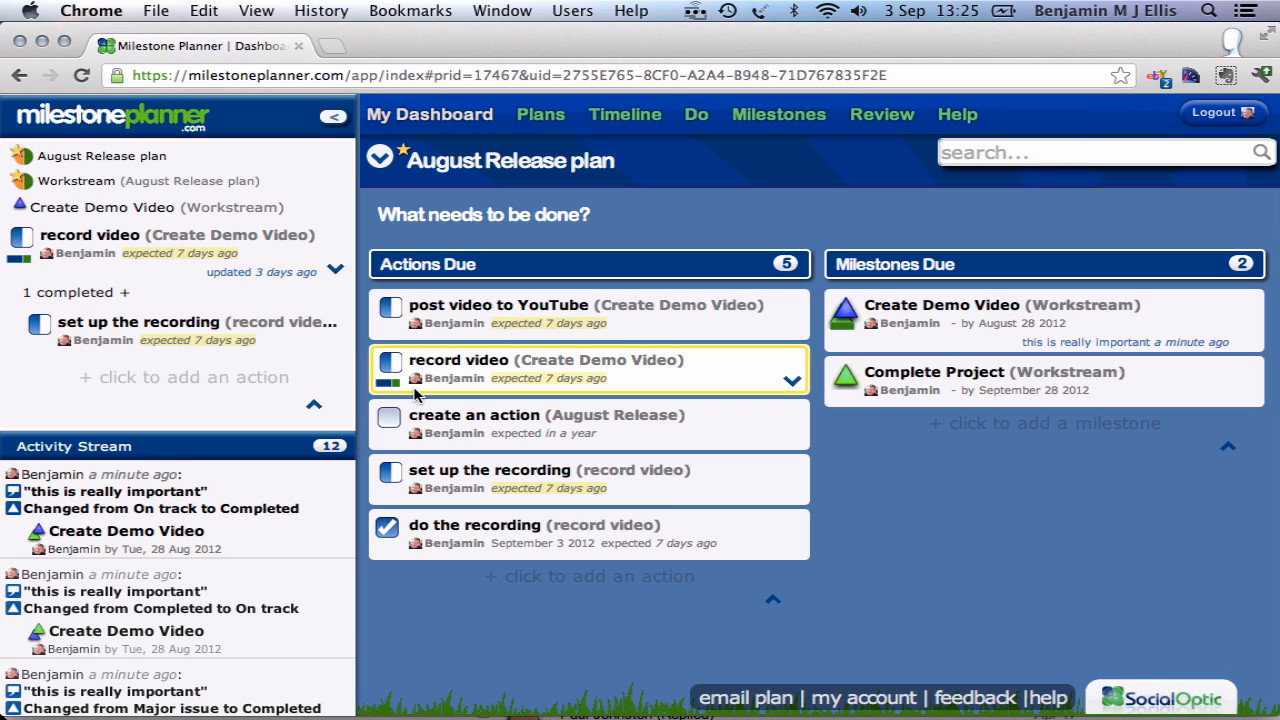
Step: Open the plan's Do board and hide the activity stream sidebar to give the board full width
click(694, 116)
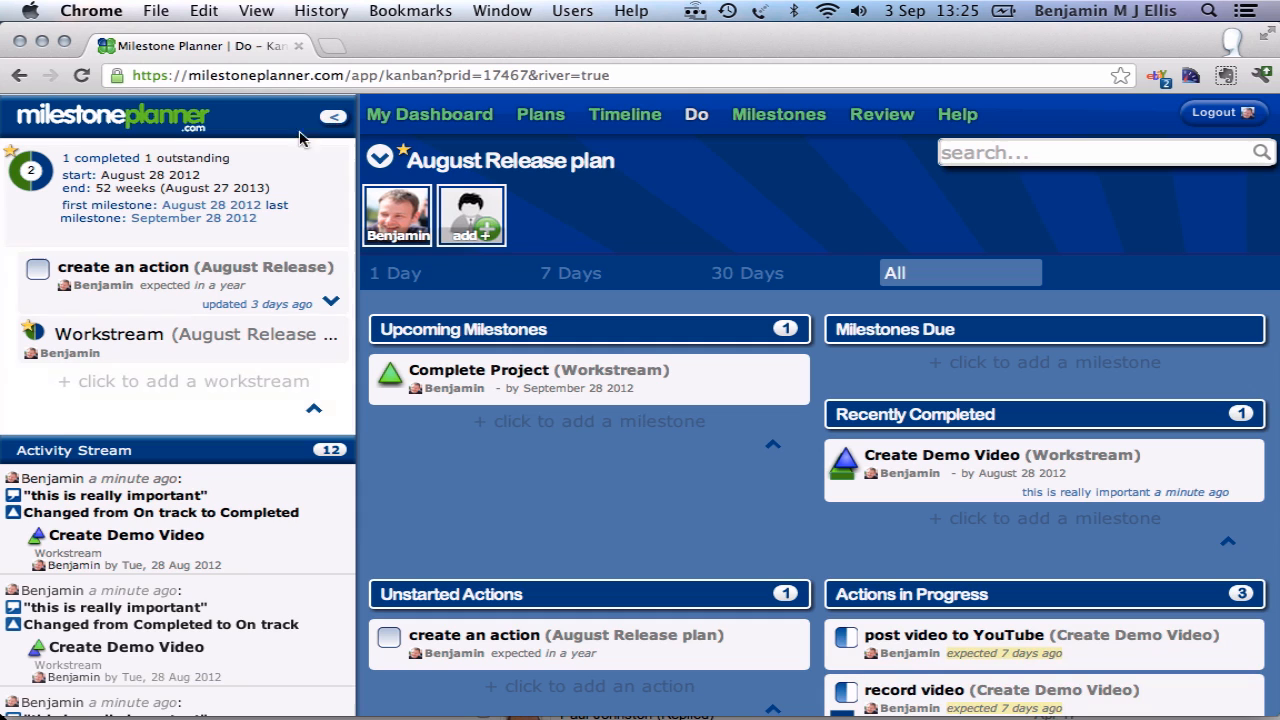
scroll(212, 221, down, 5)
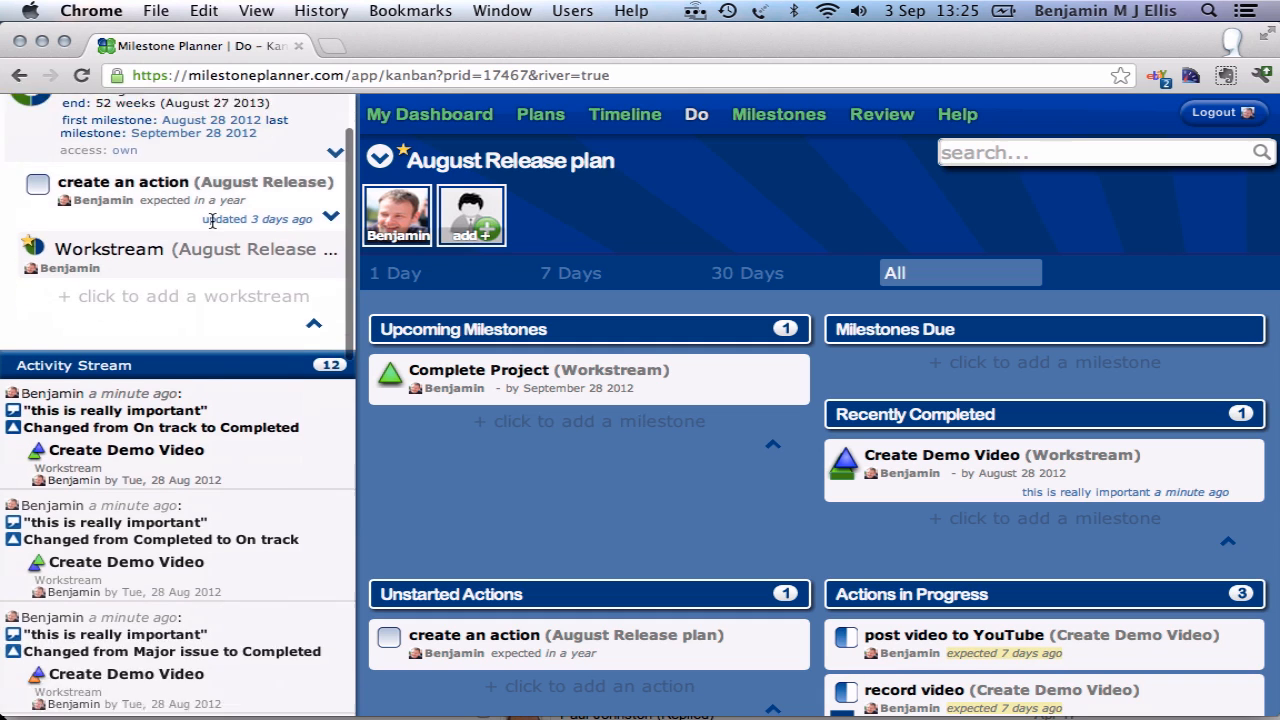
scroll(210, 408, down, 5)
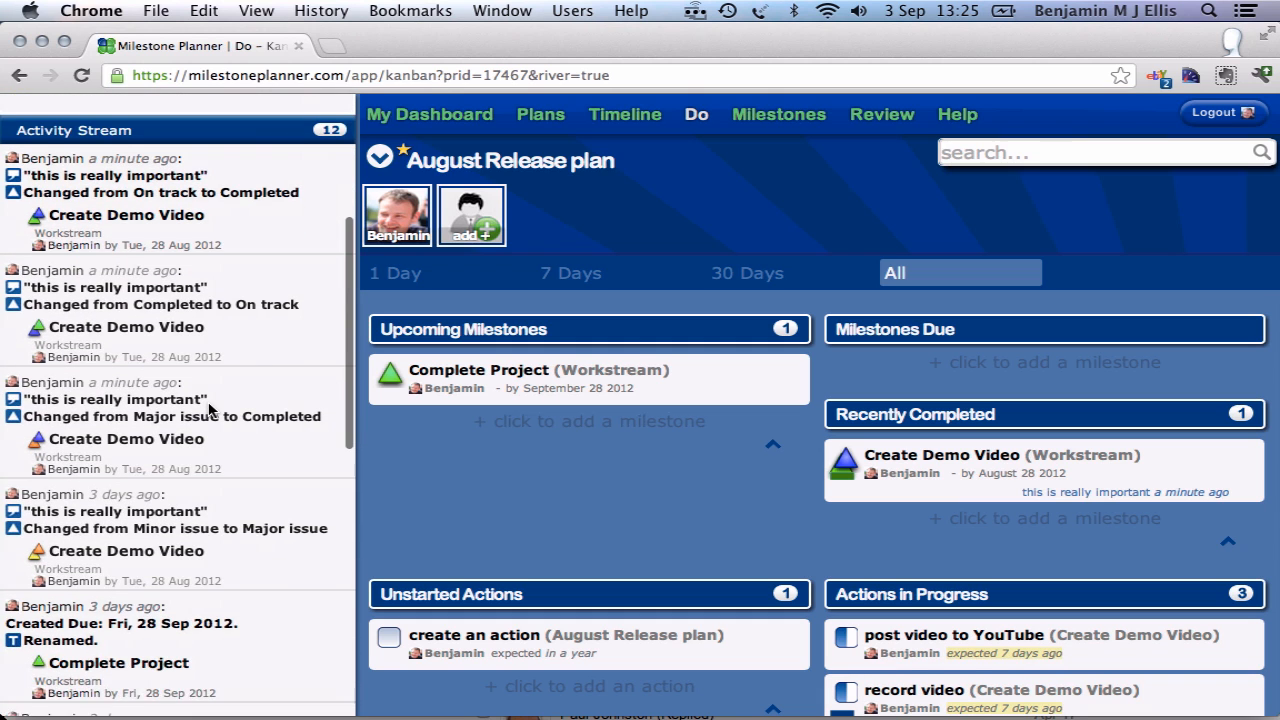
scroll(210, 410, up, 10)
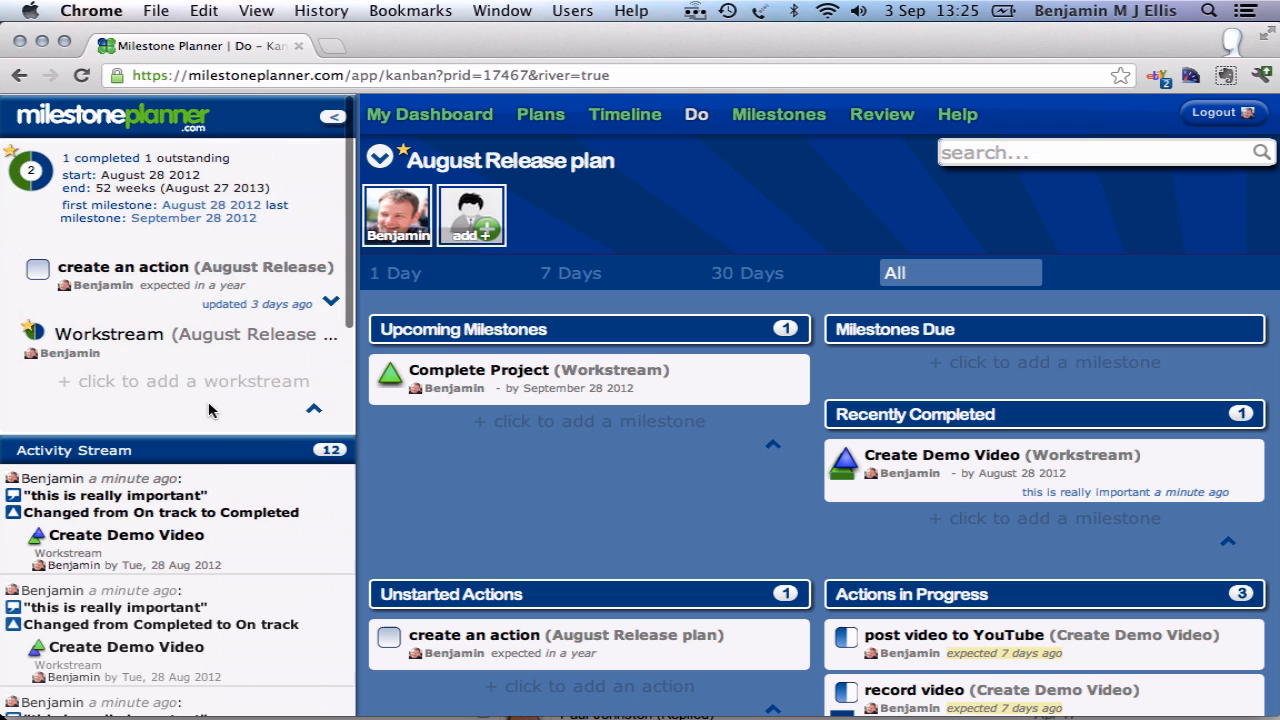
click(333, 116)
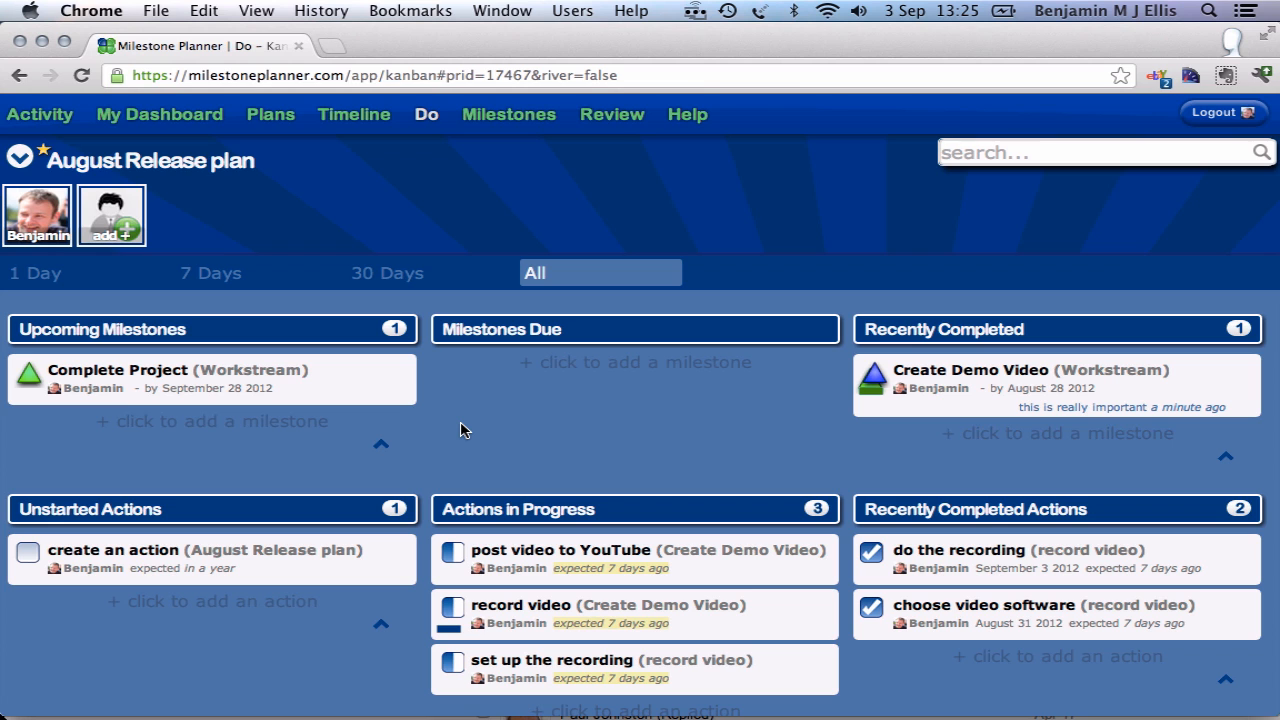
Step: Set the due date of the Complete Project milestone to September 3 2012
scroll(500, 440, down, 3)
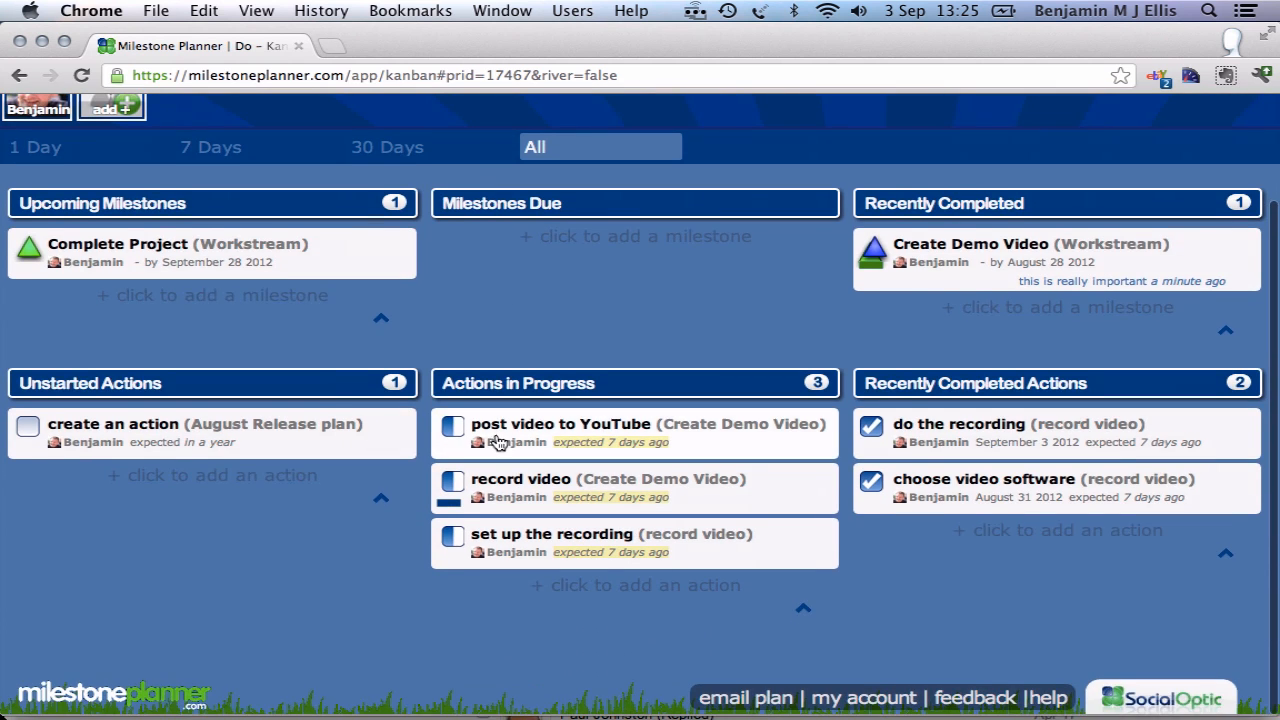
scroll(497, 435, up, 2)
scroll(497, 435, down, 1)
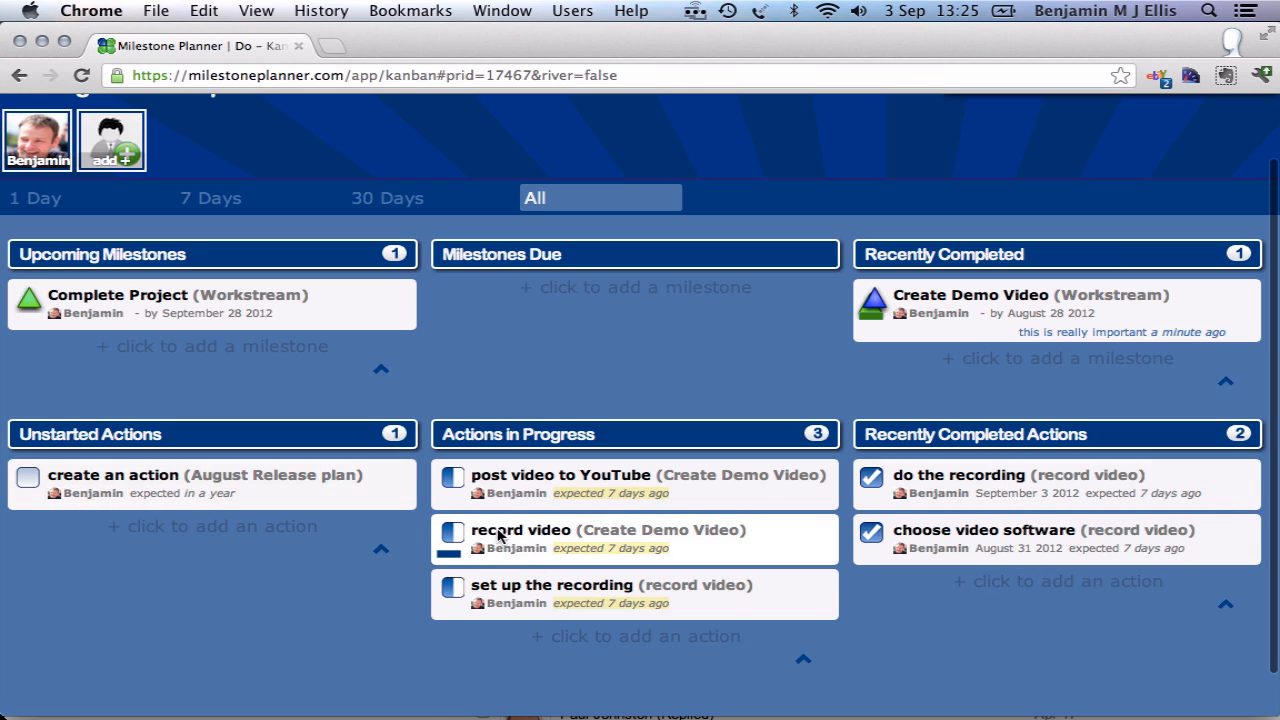
click(214, 315)
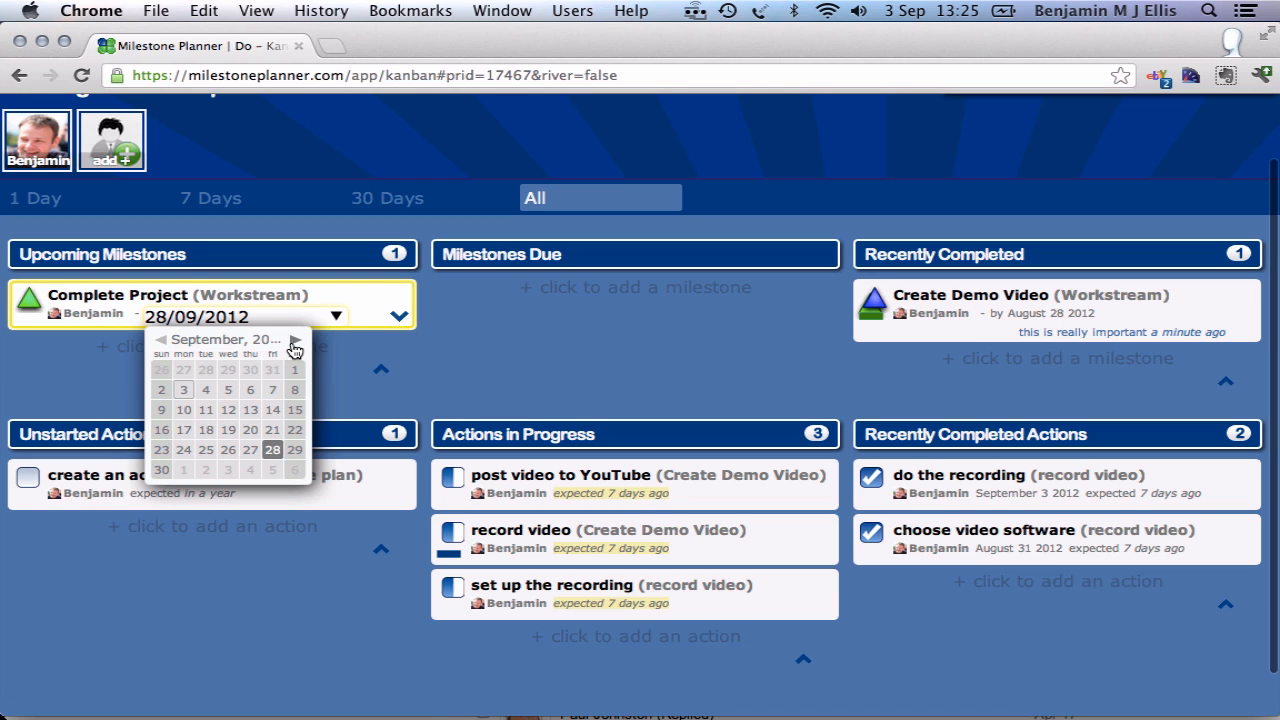
click(182, 391)
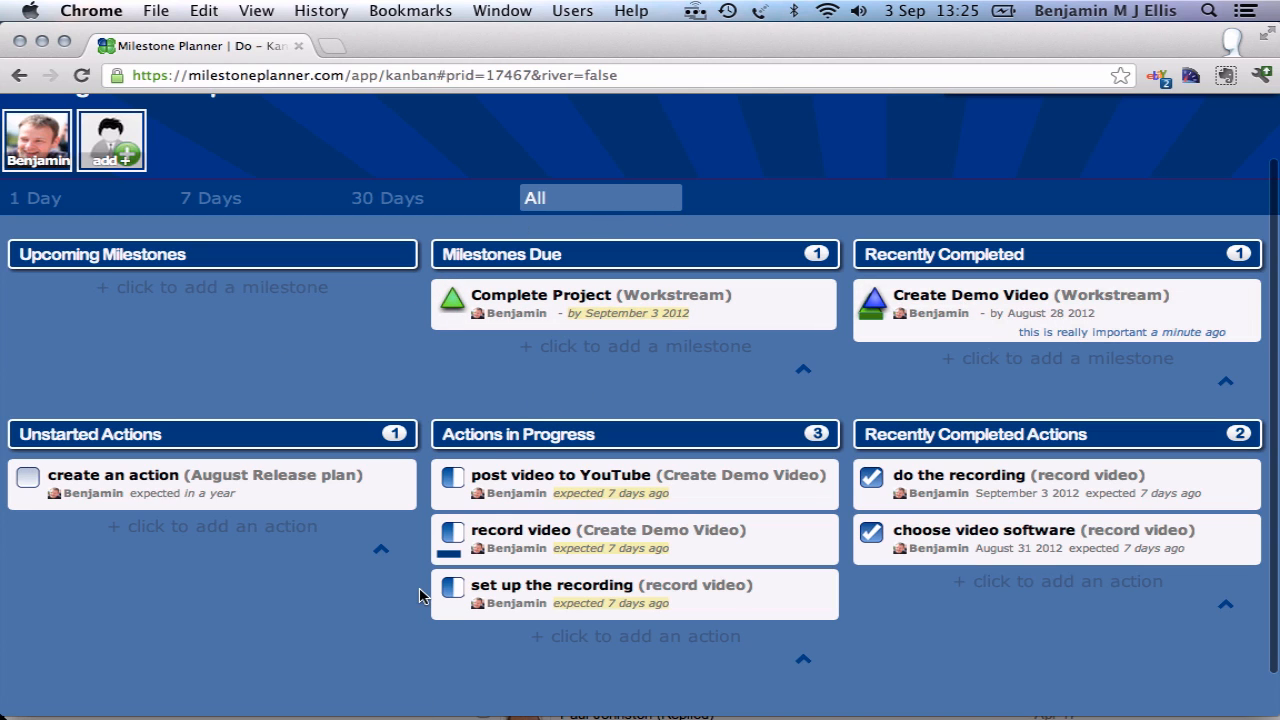
Step: Mark the "set up the recording" and "record video" actions and the Complete Project milestone as completed
click(453, 588)
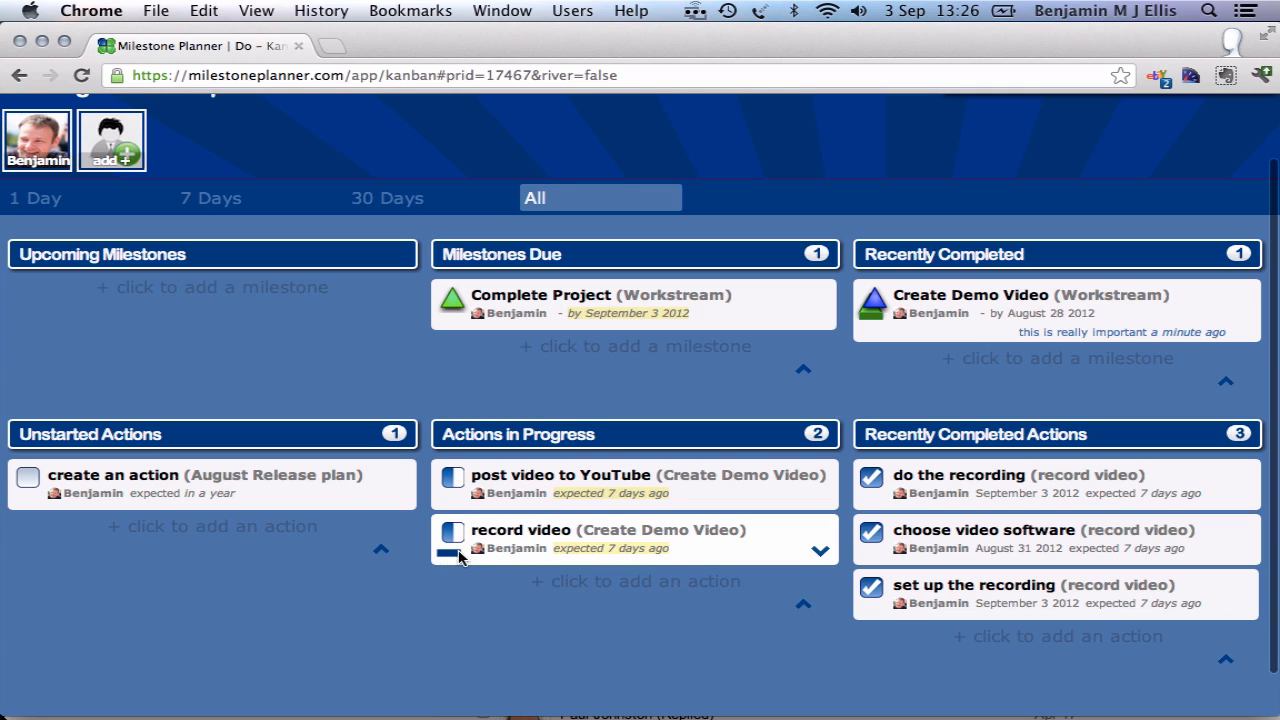
click(449, 552)
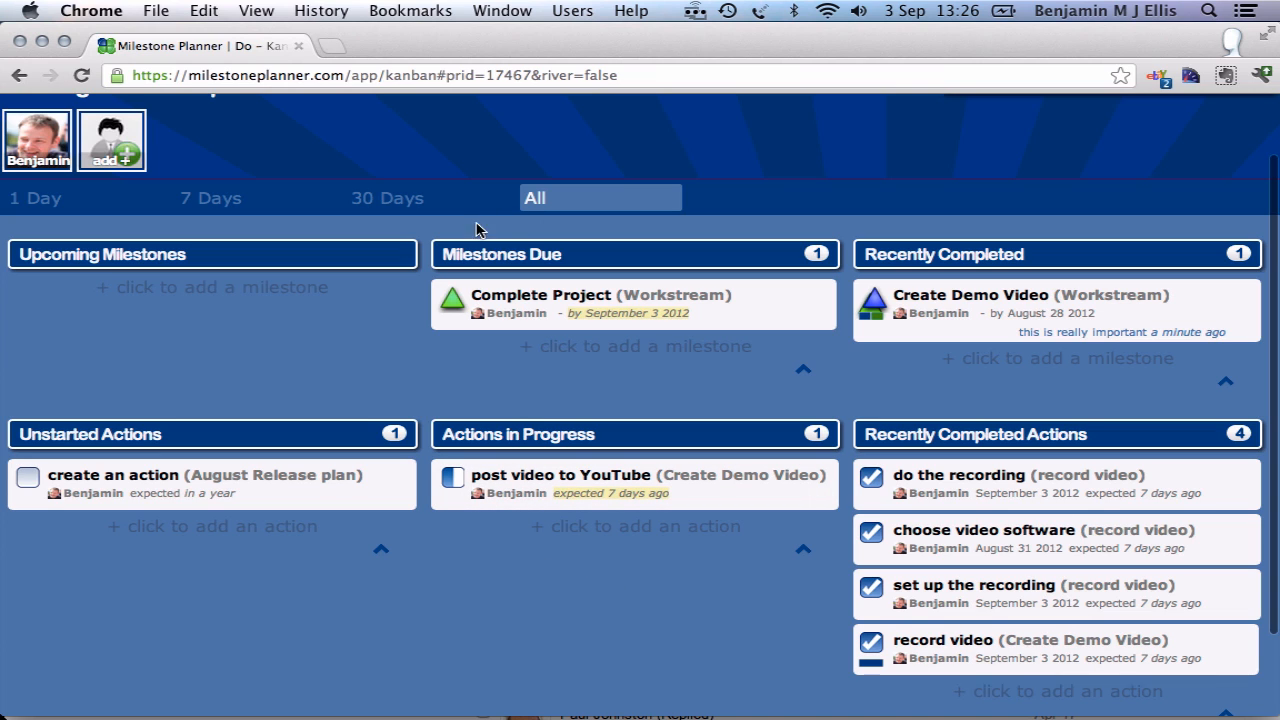
click(452, 300)
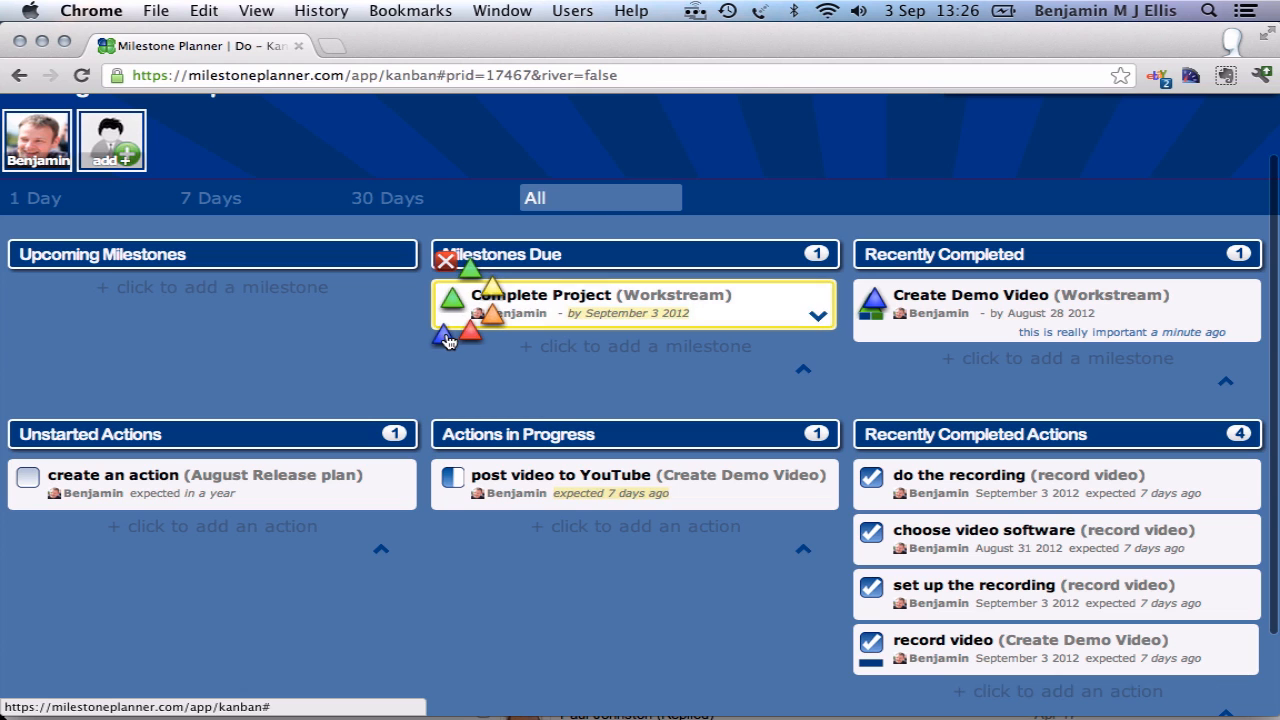
click(447, 341)
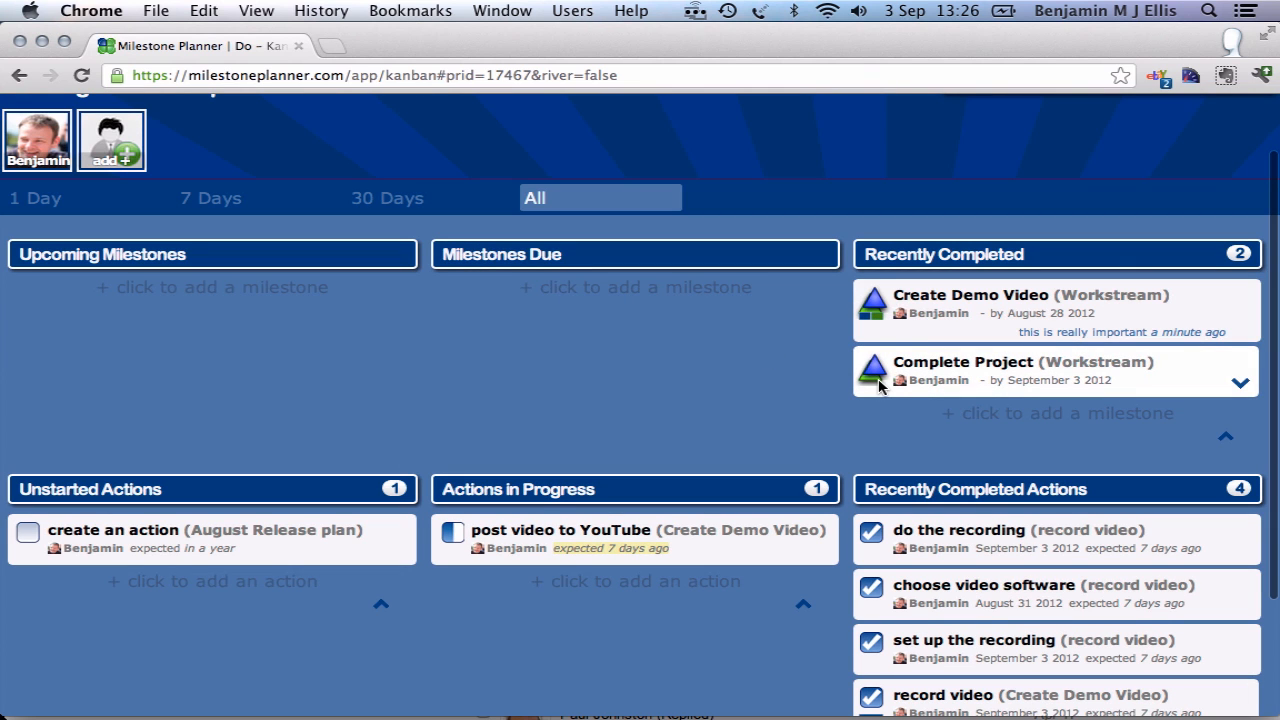
Step: Filter the Do board to the plan owner's items, and restore the view of all members
scroll(657, 363, up, 1)
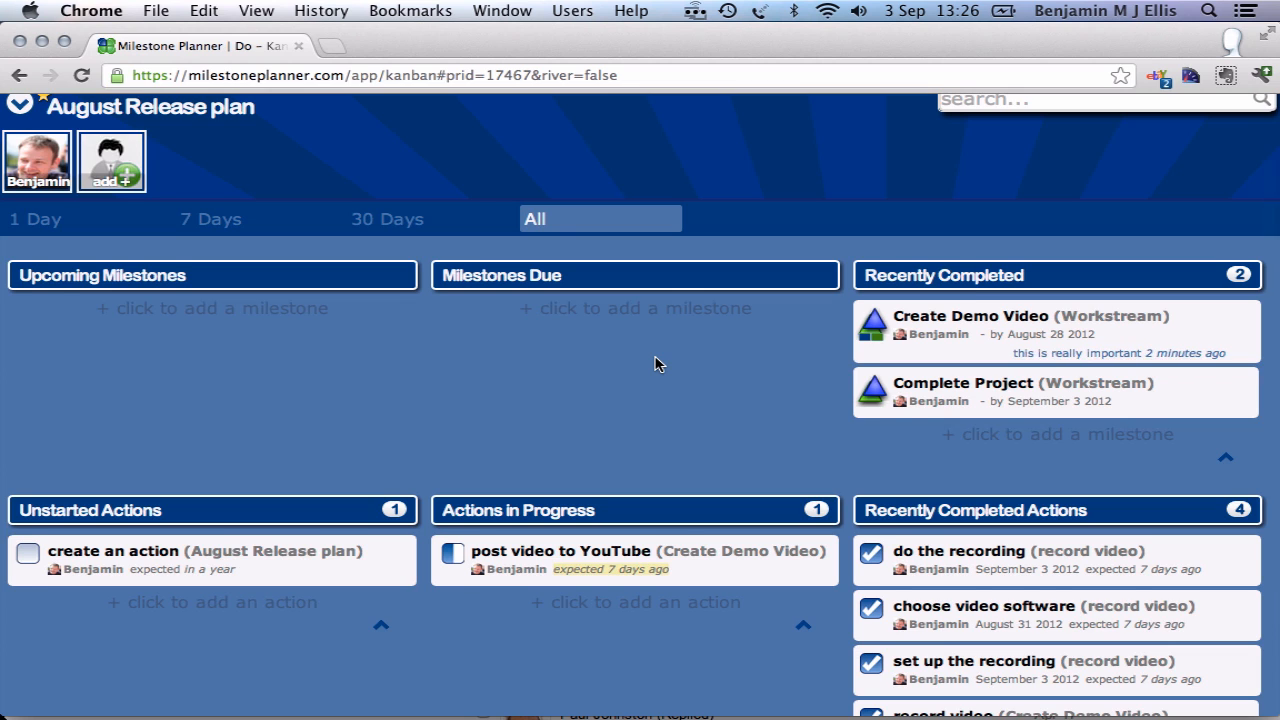
scroll(657, 363, up, 2)
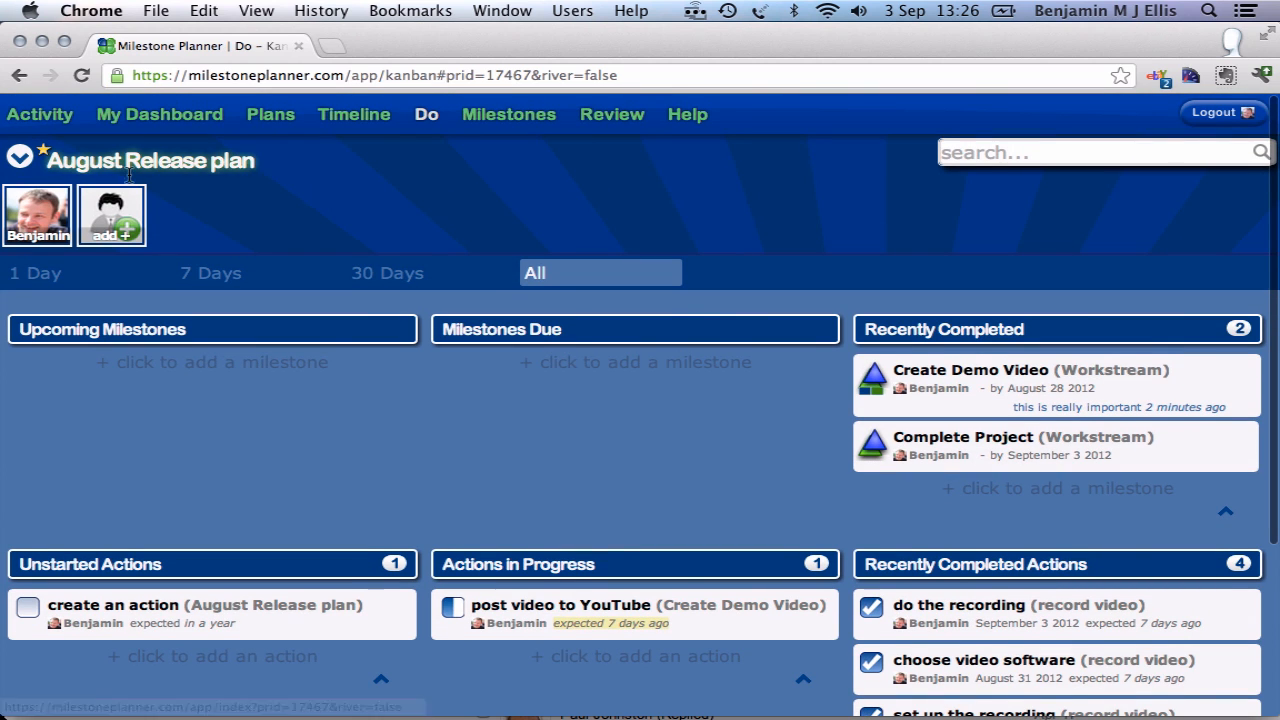
click(112, 218)
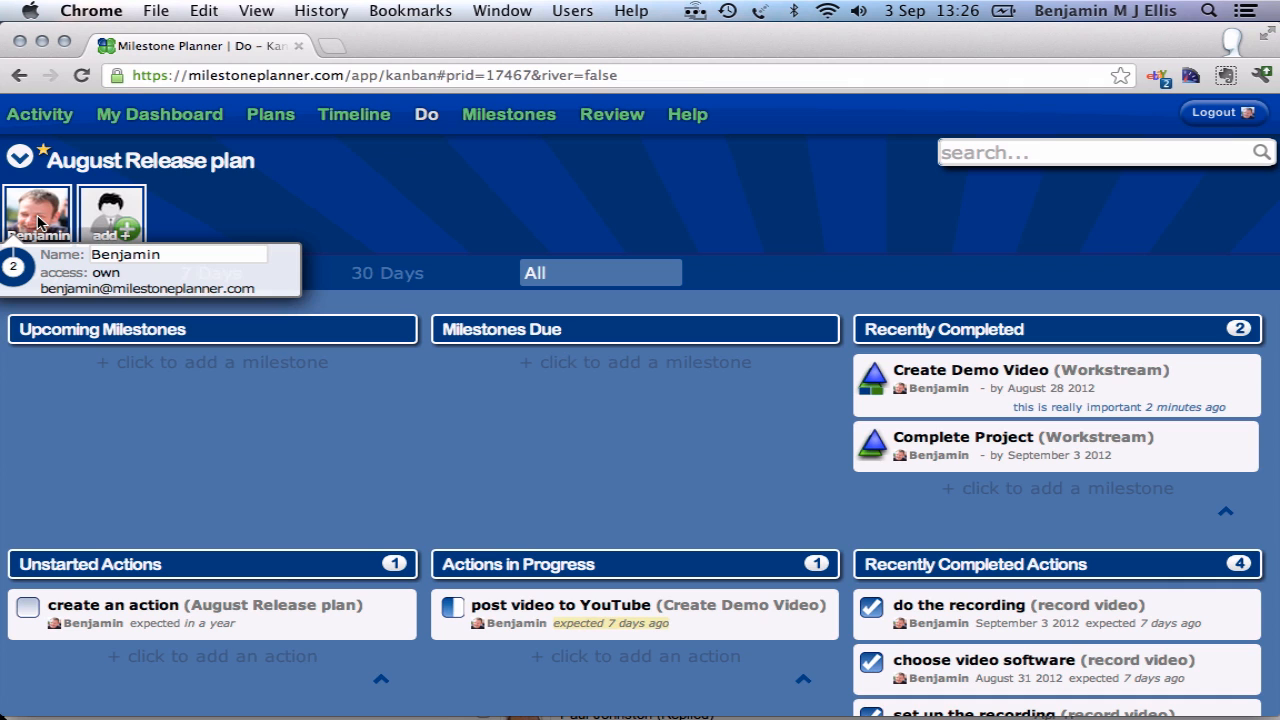
click(38, 222)
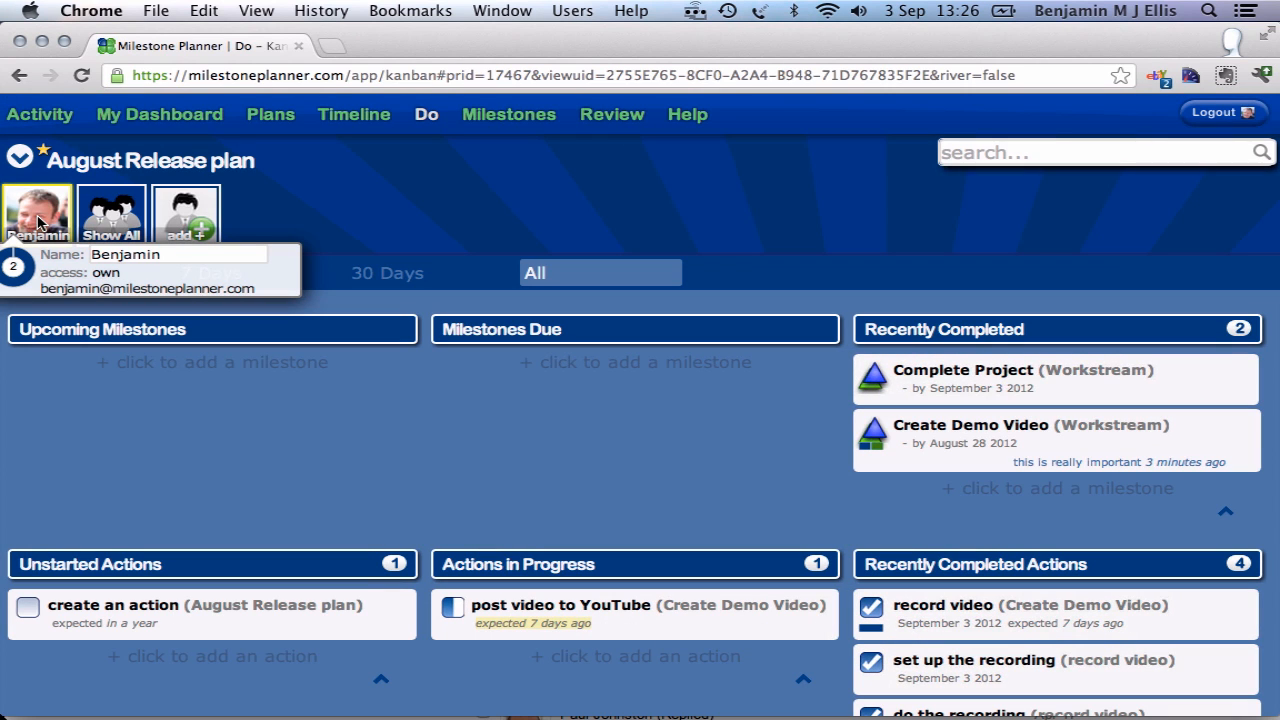
click(118, 218)
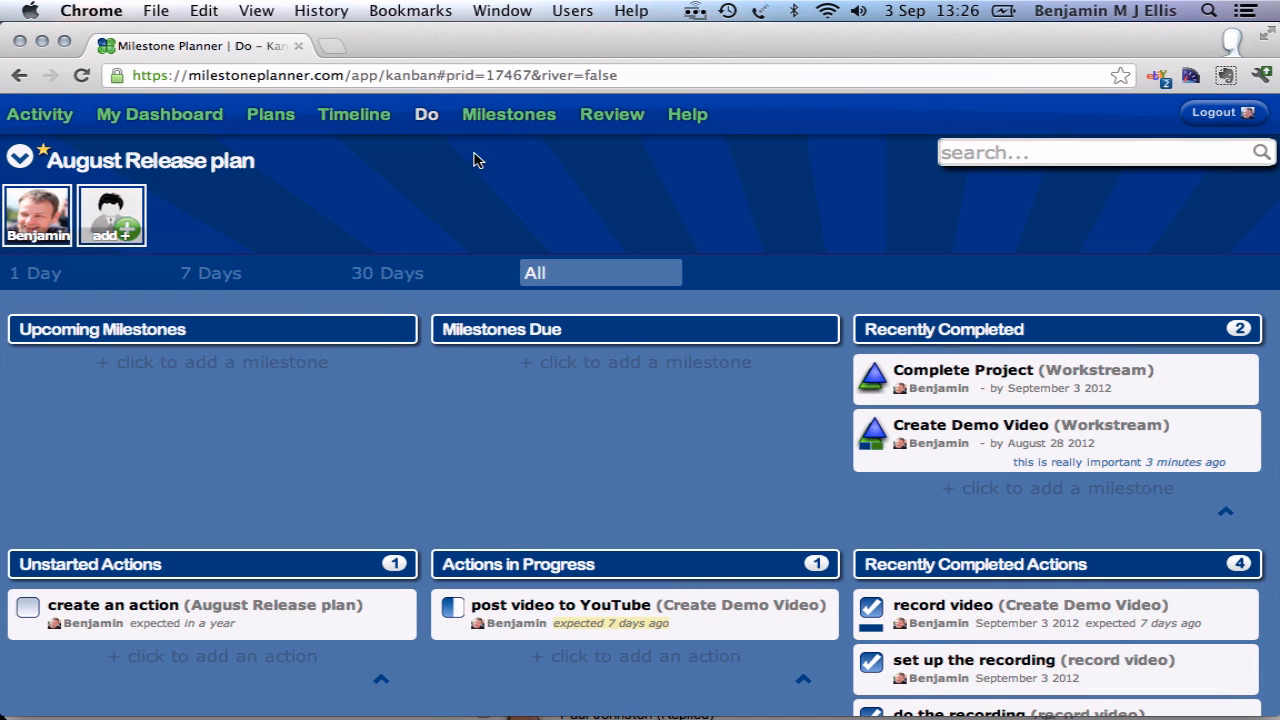
Step: View the plan's Milestones list, and add a milestone named "New milestones" on Wednesday 19 September to the Workstream on the Timeline
click(509, 114)
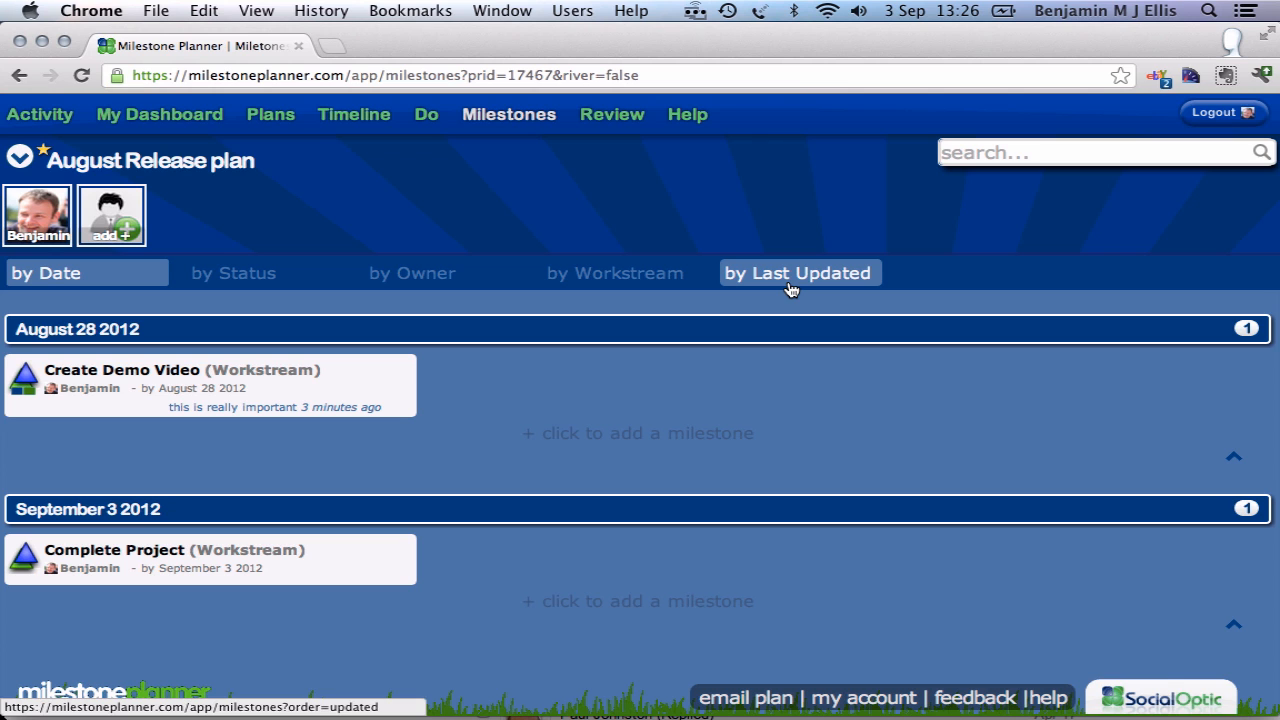
click(368, 116)
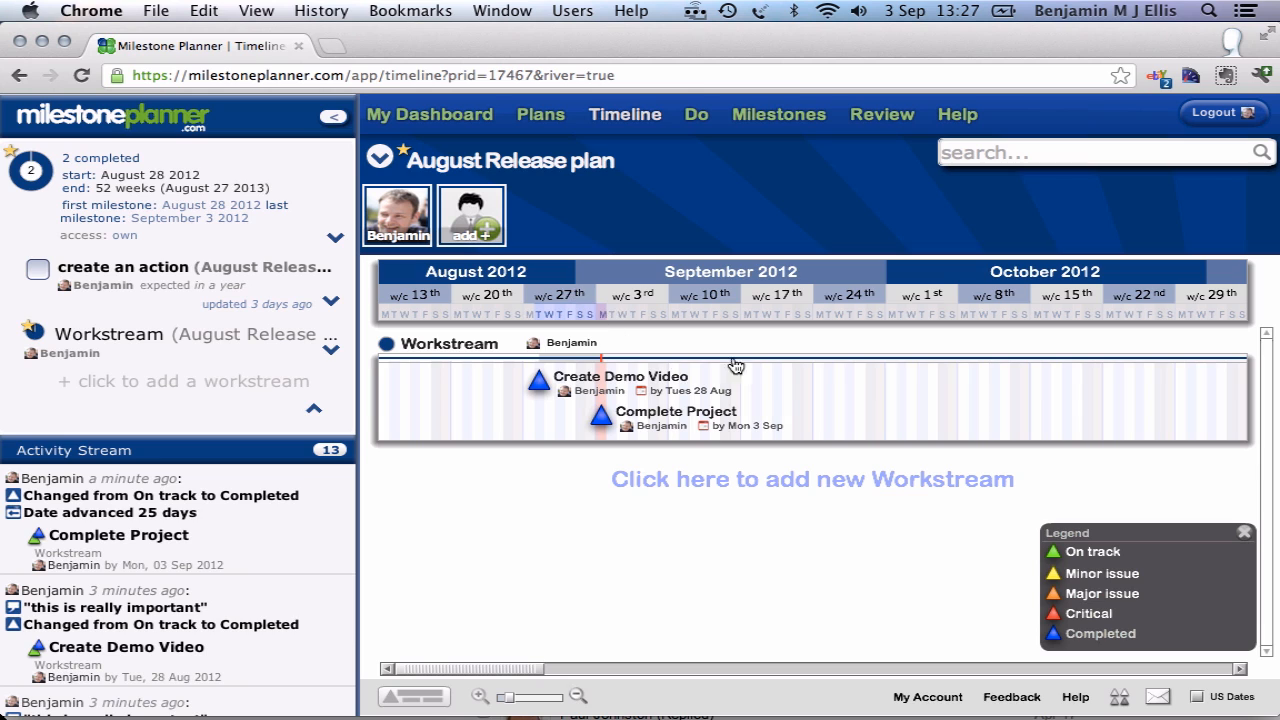
click(768, 383)
text(New acti)
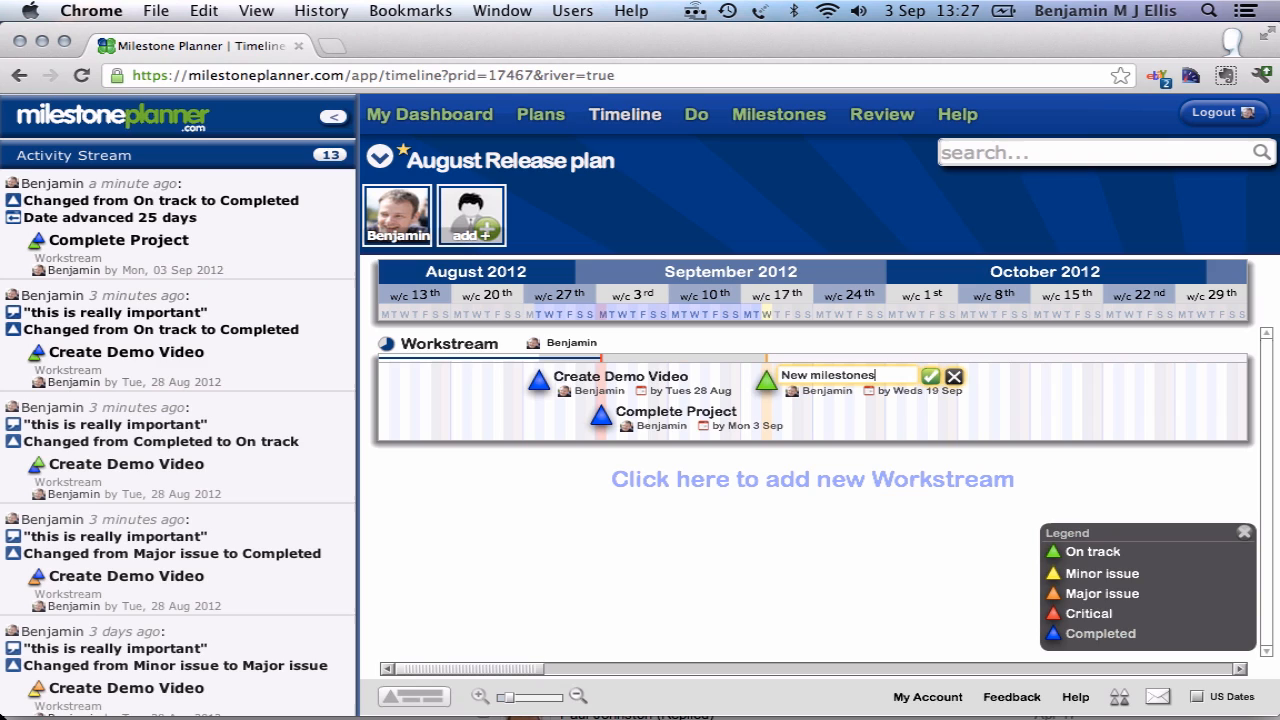
key(Return)
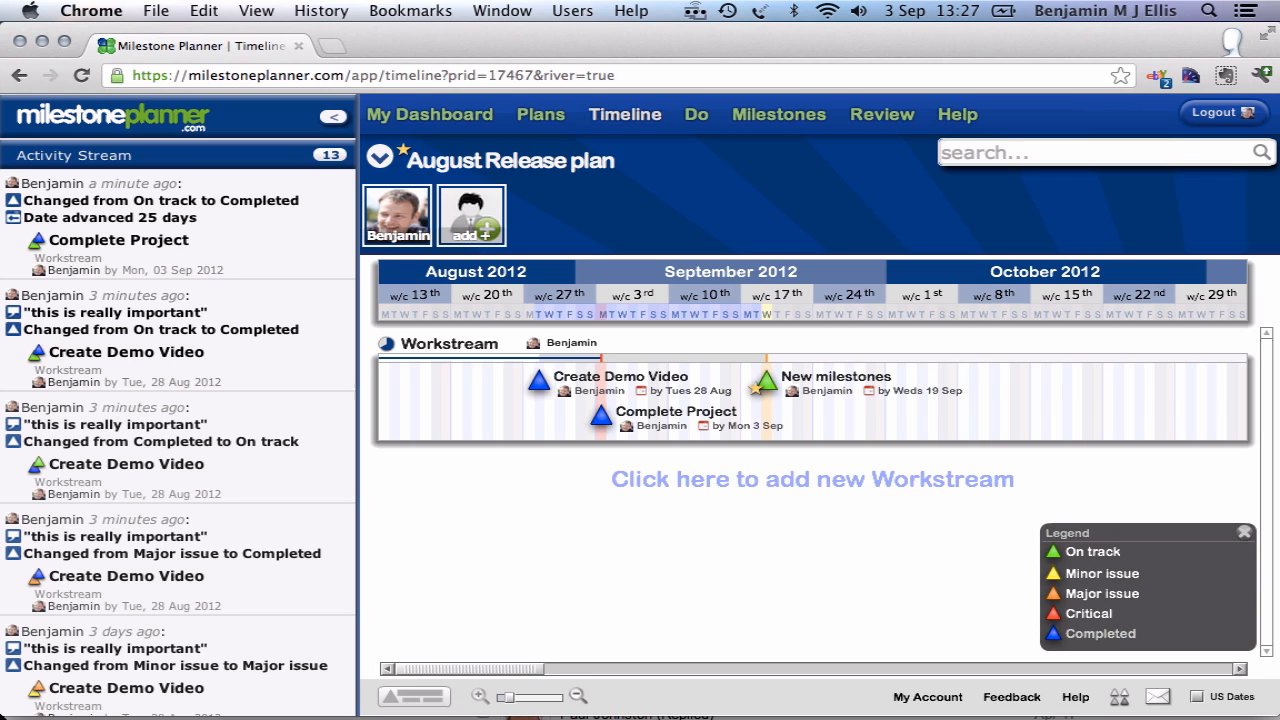